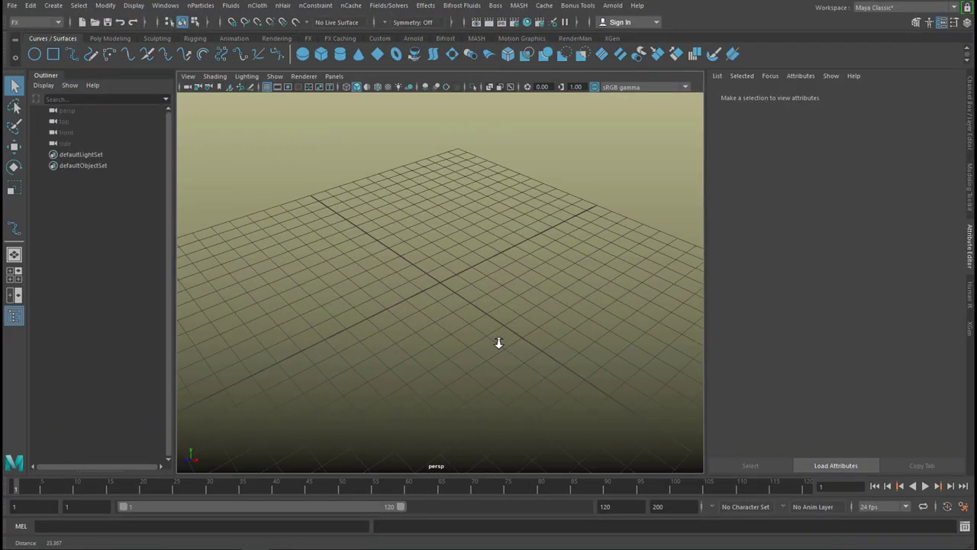
# Add a NURBS sphere at the grid origin and switch the menu set from FX to Modeling
pyautogui.keyDown('alt'); pyautogui.moveTo(499, 345); pyautogui.dragTo(499, 326); pyautogui.keyUp('alt')
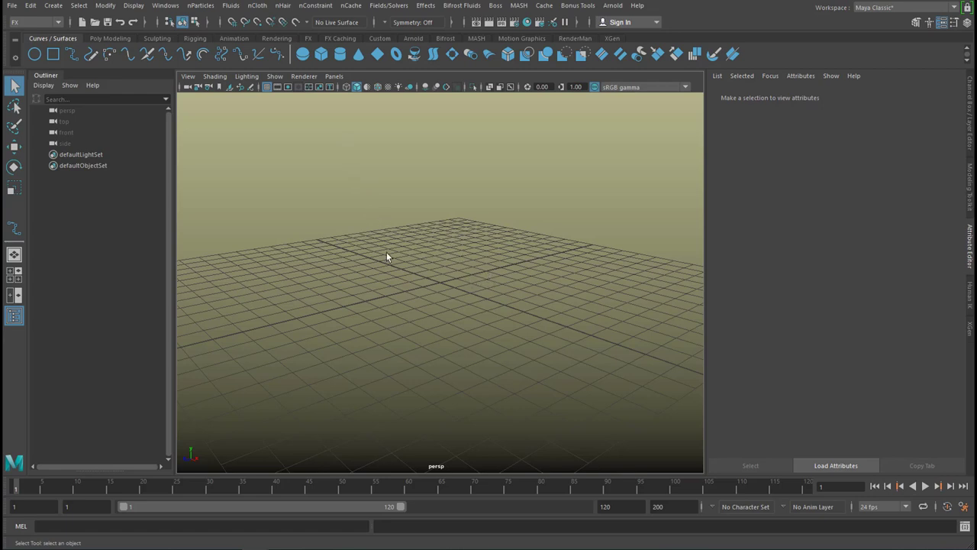
pyautogui.click(303, 54)
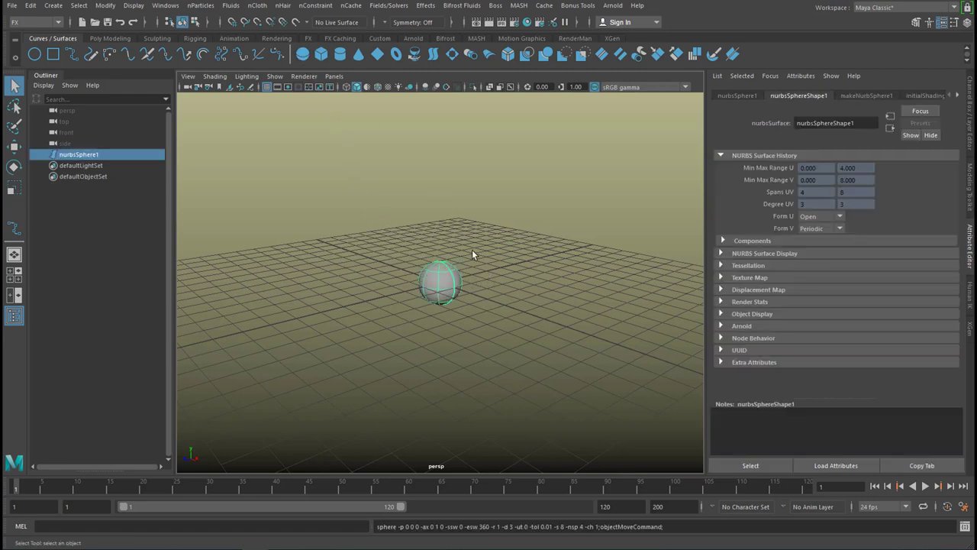
pyautogui.click(58, 26)
pyautogui.click(35, 34)
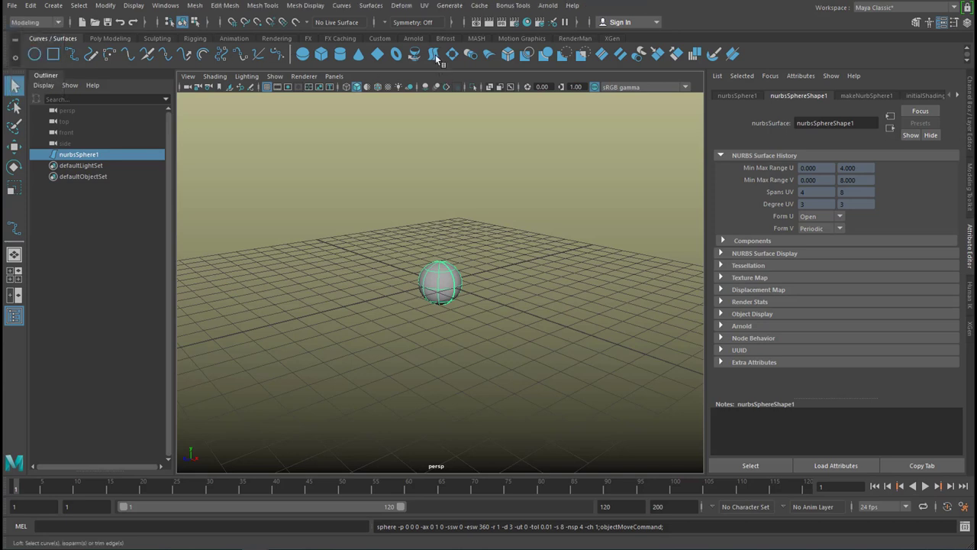
# Browse the Surfaces and Create menus, then close them without creating anything
pyautogui.click(372, 6)
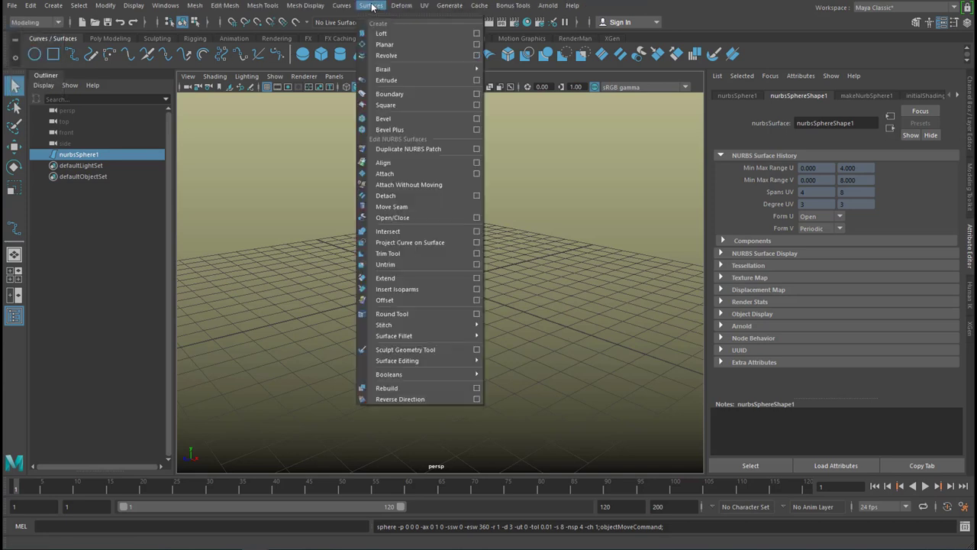
pyautogui.click(50, 6)
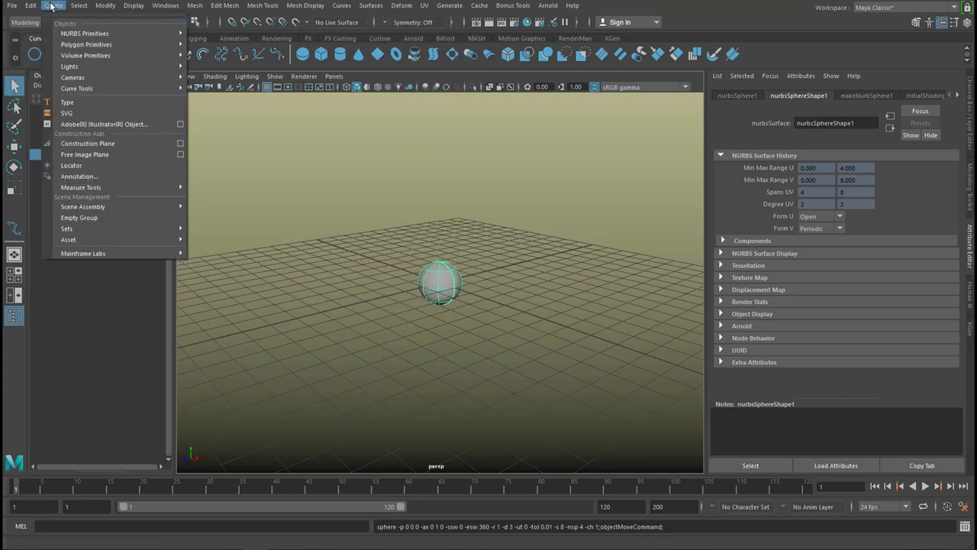
pyautogui.moveTo(84, 34)
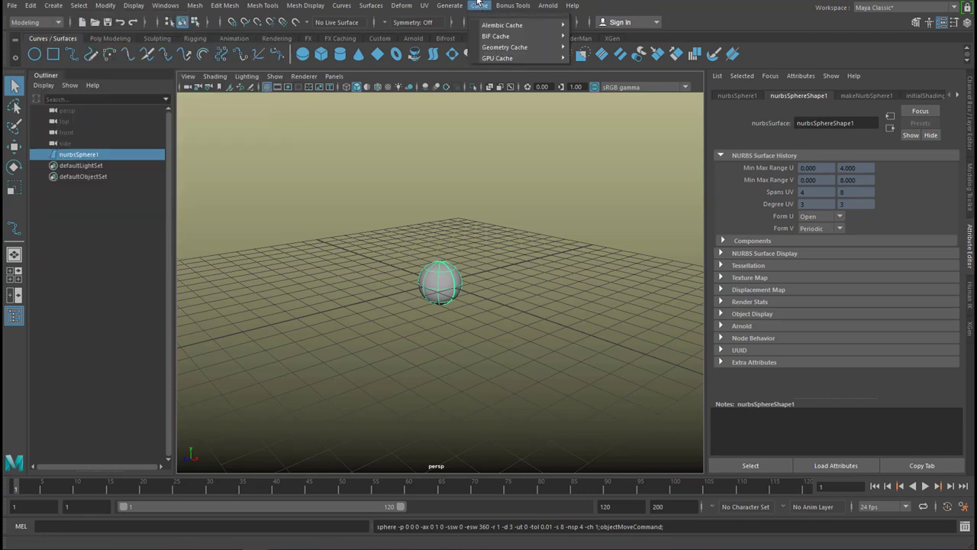
pyautogui.click(501, 151)
# In Control Vertex mode, select the sphere's middle CV row and scale it inward into a waist
pyautogui.keyDown('alt'); pyautogui.moveTo(413, 352); pyautogui.dragTo(588, 349, button='right'); pyautogui.keyUp('alt')
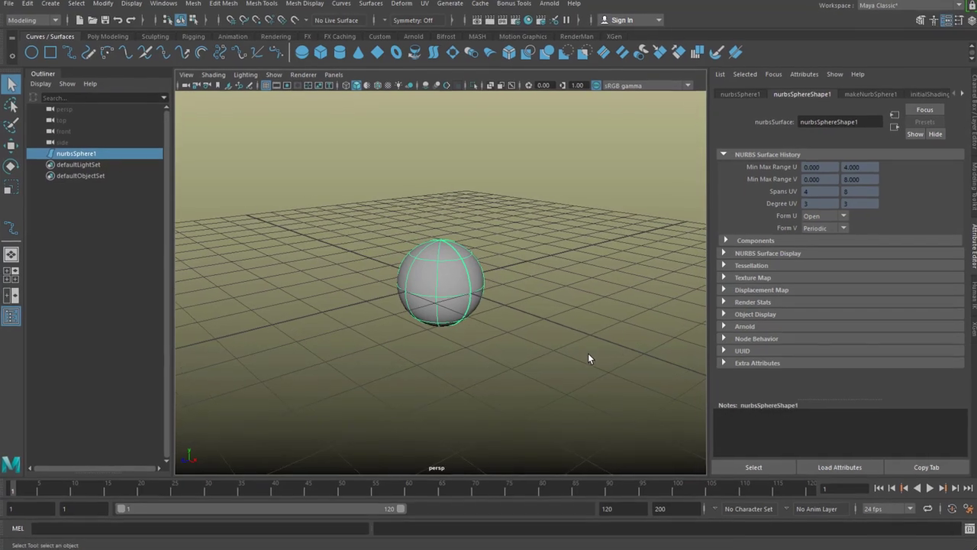
pyautogui.press('r')
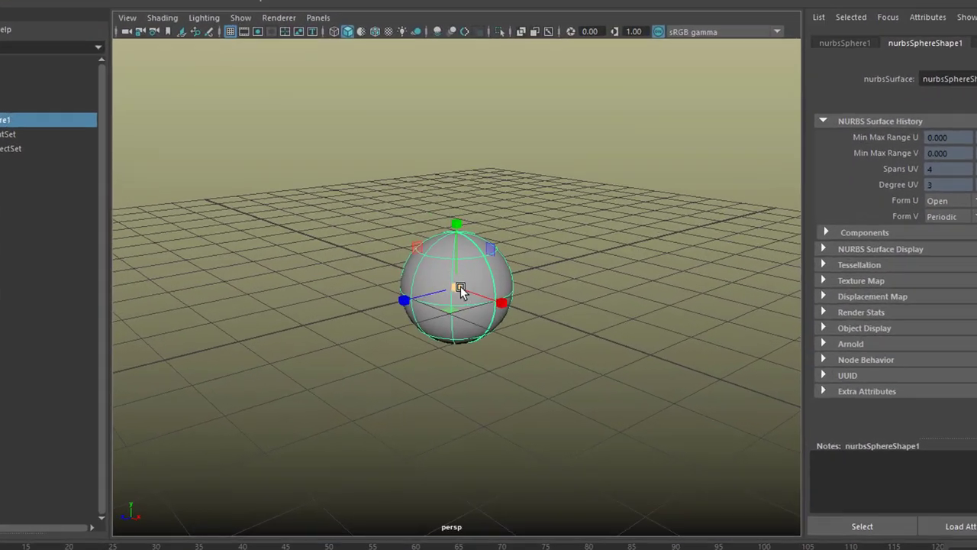
pyautogui.rightClick(501, 275)
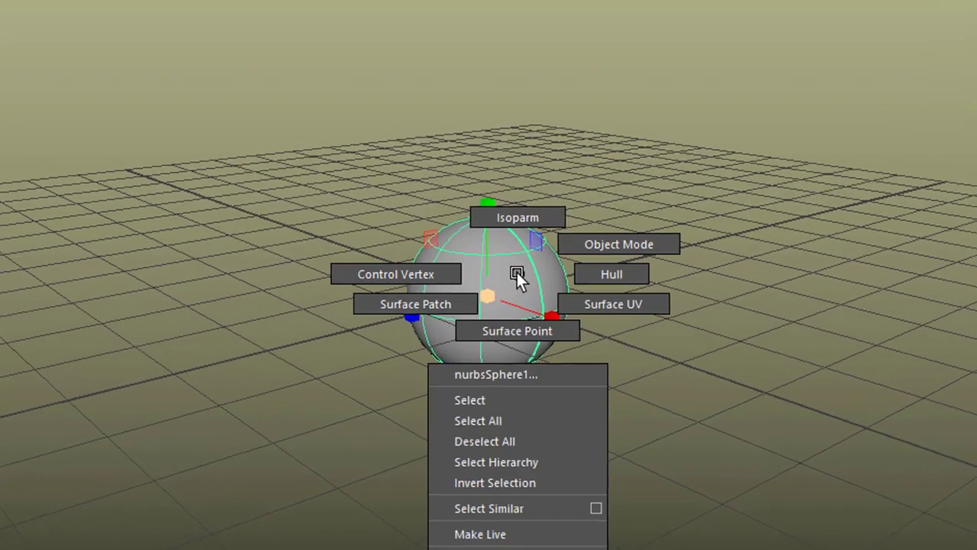
pyautogui.click(422, 273)
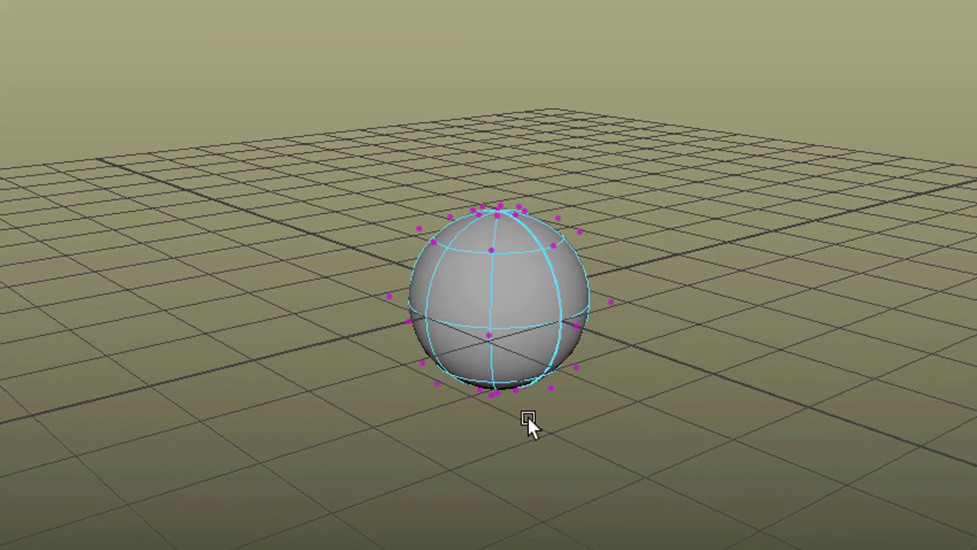
pyautogui.moveTo(532, 436)
pyautogui.keyDown('alt'); pyautogui.mouseDown()
pyautogui.moveTo(534, 380)
pyautogui.moveTo(541, 419)
pyautogui.mouseUp(); pyautogui.keyUp('alt')
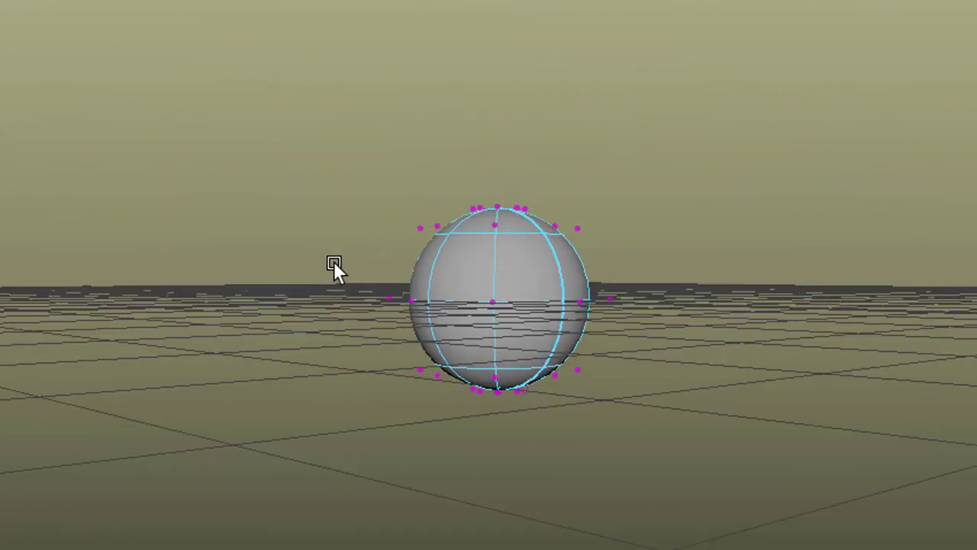
pyautogui.moveTo(598, 315); pyautogui.dragTo(599, 317)
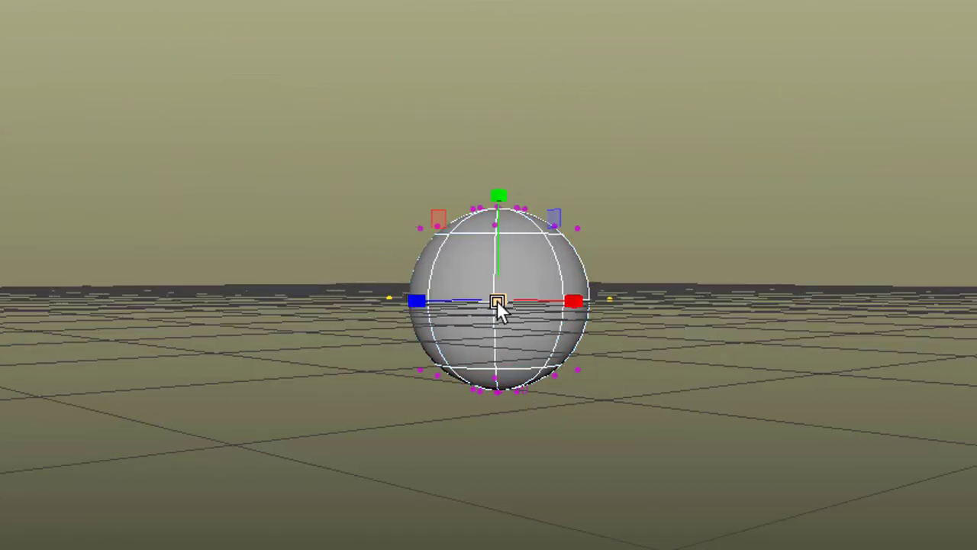
pyautogui.moveTo(496, 299); pyautogui.dragTo(336, 394)
# Select the top CV row, raise it and scale it up for a taller, wider upper bulb
pyautogui.keyDown('alt'); pyautogui.moveTo(646, 432); pyautogui.dragTo(617, 437); pyautogui.keyUp('alt')
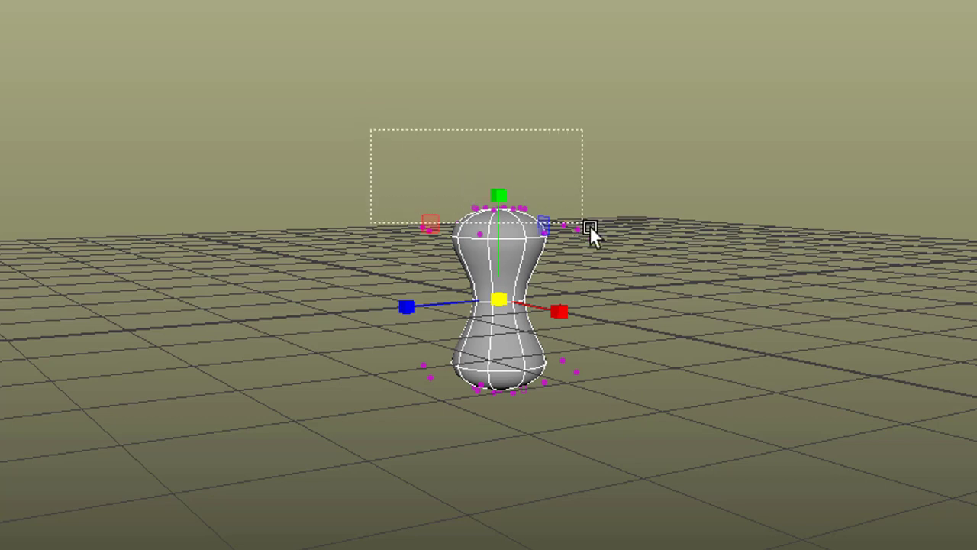
pyautogui.moveTo(603, 233); pyautogui.dragTo(607, 236)
pyautogui.keyDown('alt'); pyautogui.moveTo(643, 273); pyautogui.dragTo(696, 348); pyautogui.keyUp('alt')
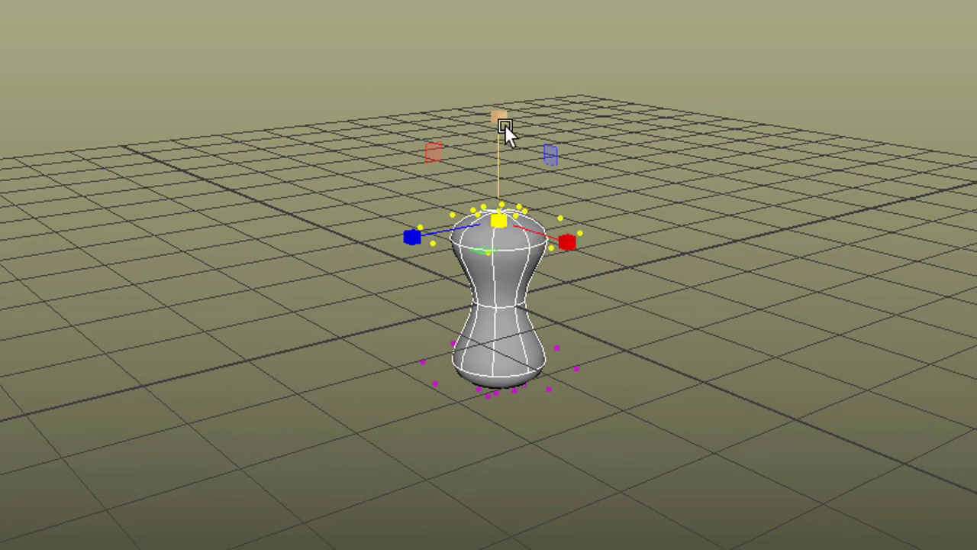
pyautogui.moveTo(501, 130); pyautogui.dragTo(493, 2)
pyautogui.moveTo(502, 221); pyautogui.dragTo(497, 295)
# Return to Object Mode and select the whole hourglass shape
pyautogui.rightClick(494, 259)
pyautogui.click(558, 206)
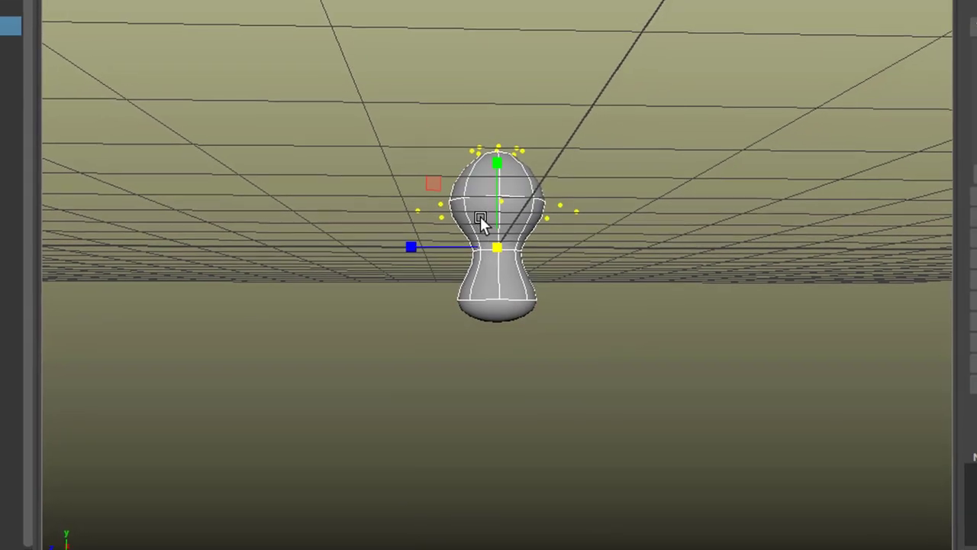
pyautogui.rightClick(510, 270)
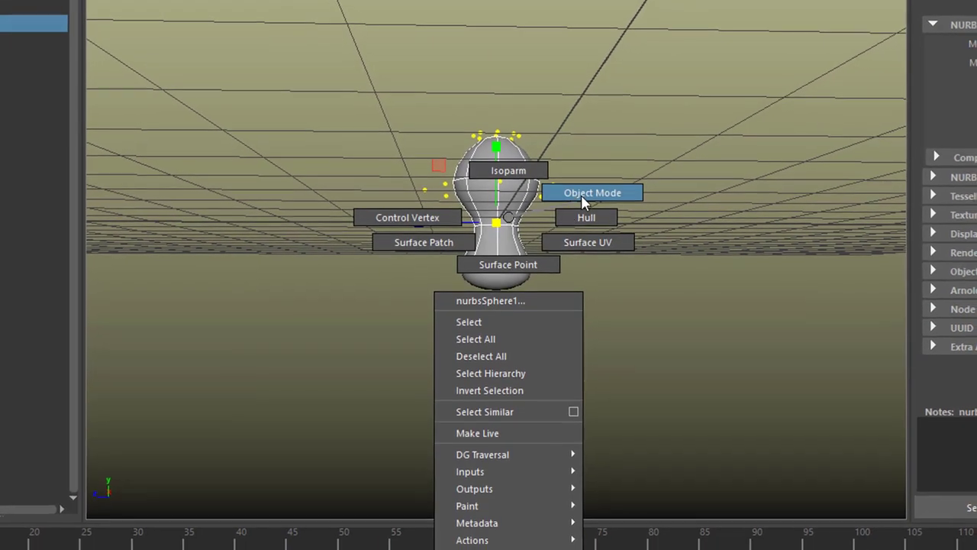
pyautogui.click(587, 205)
pyautogui.click(539, 303)
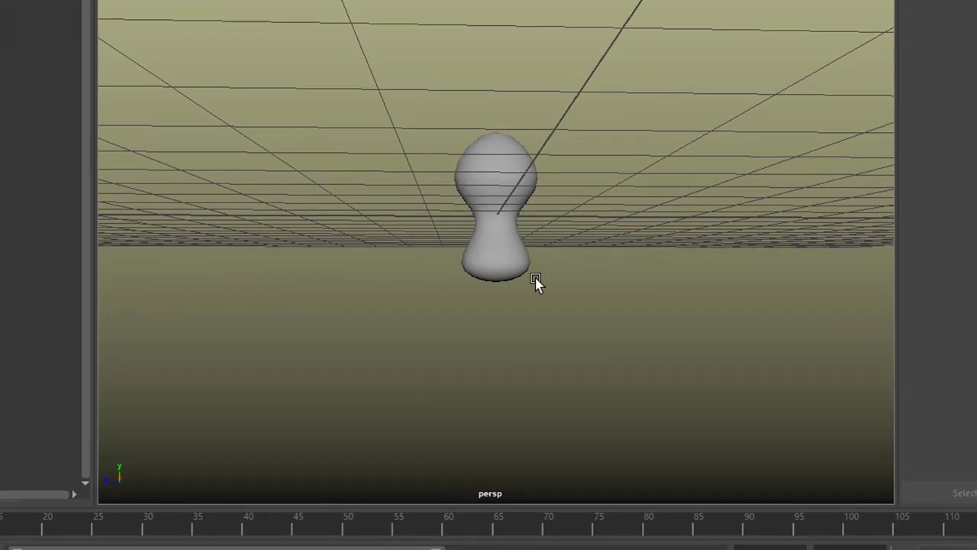
pyautogui.click(510, 237)
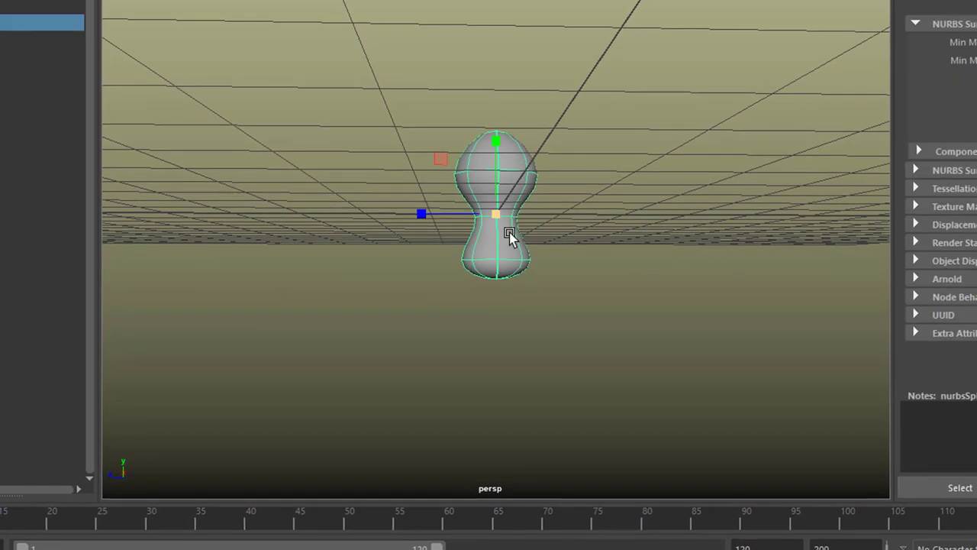
# Assign a new Arnold aiStandardSurface material to the hourglass and set its Base Color to light blue
pyautogui.moveTo(510, 164); pyautogui.dragTo(517, 547, button='right')
pyautogui.click(184, 178)
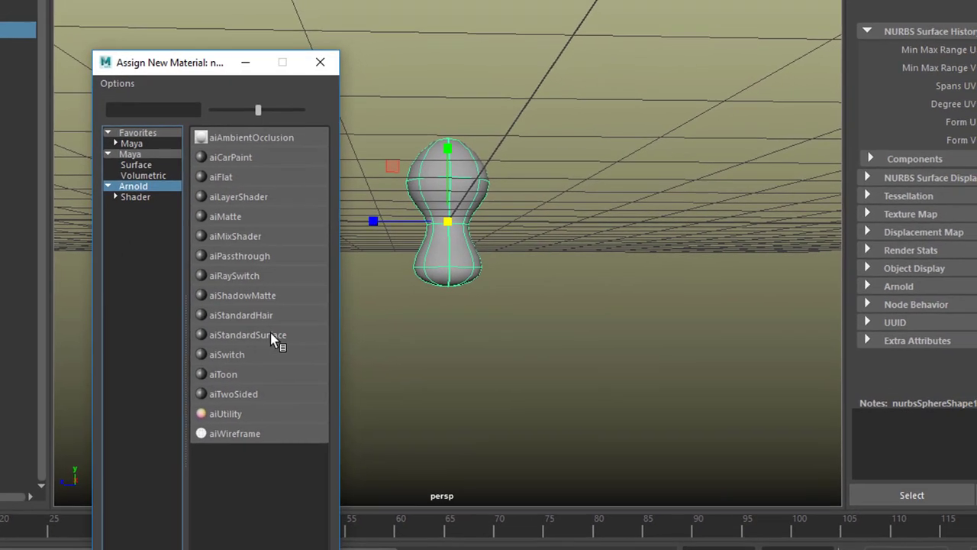
pyautogui.click(274, 340)
pyautogui.click(916, 169)
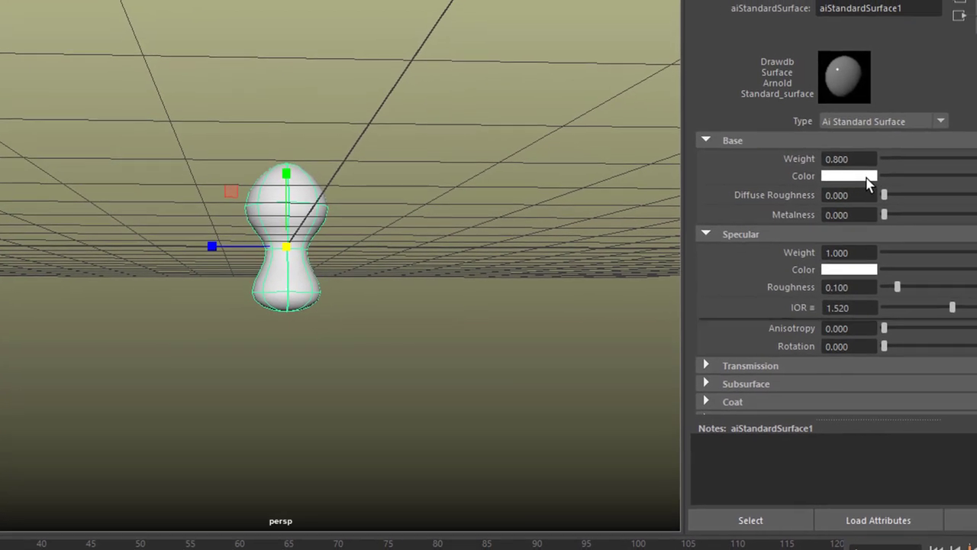
pyautogui.moveTo(924, 218); pyautogui.dragTo(874, 223)
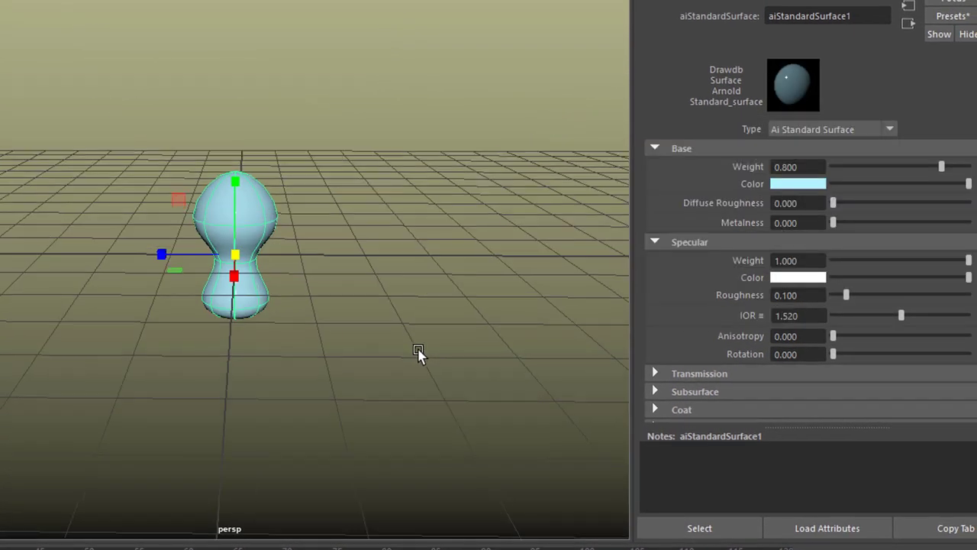
pyautogui.keyDown('alt'); pyautogui.moveTo(418, 351); pyautogui.dragTo(341, 42); pyautogui.keyUp('alt')
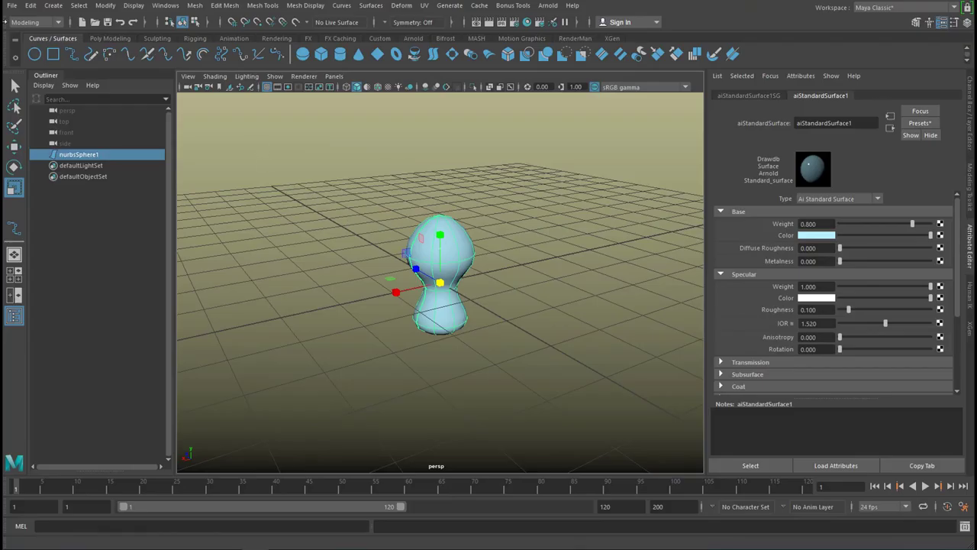
# Switch to the FX menu set, add a turbulence field, and play the warping through frame 74
pyautogui.click(56, 25)
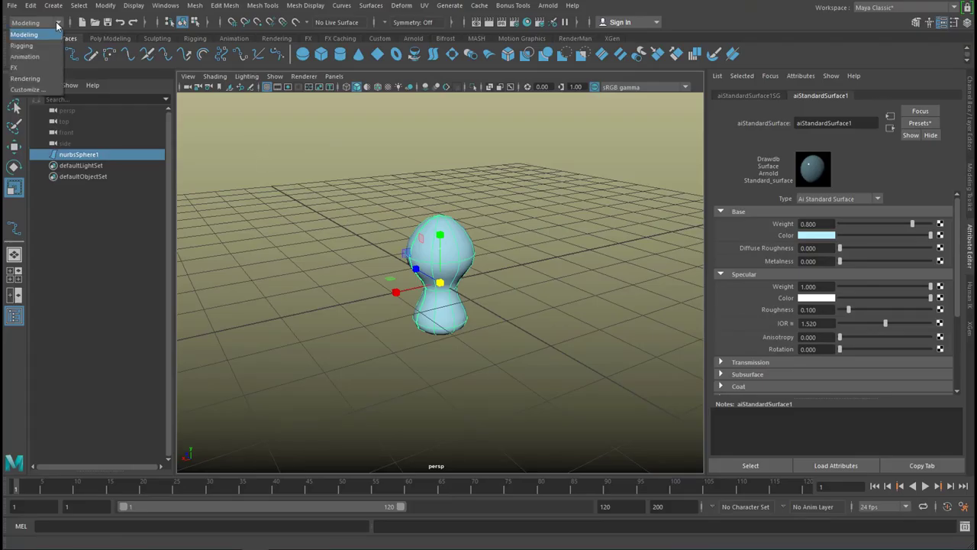
pyautogui.click(46, 73)
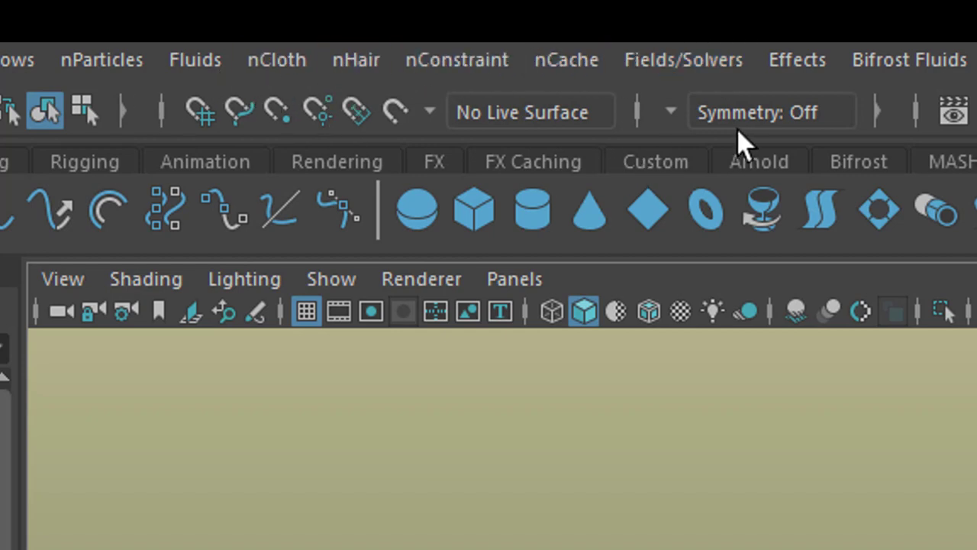
pyautogui.click(722, 70)
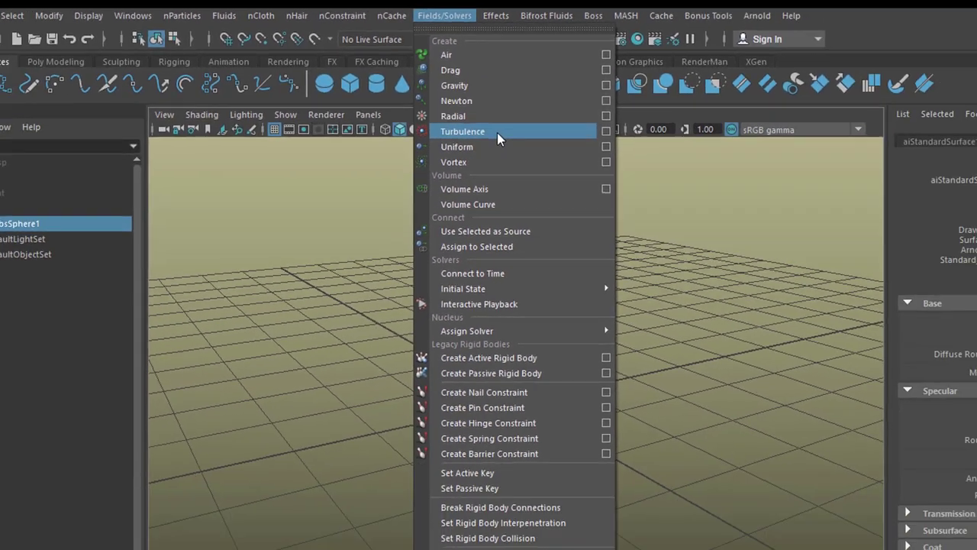
pyautogui.click(520, 148)
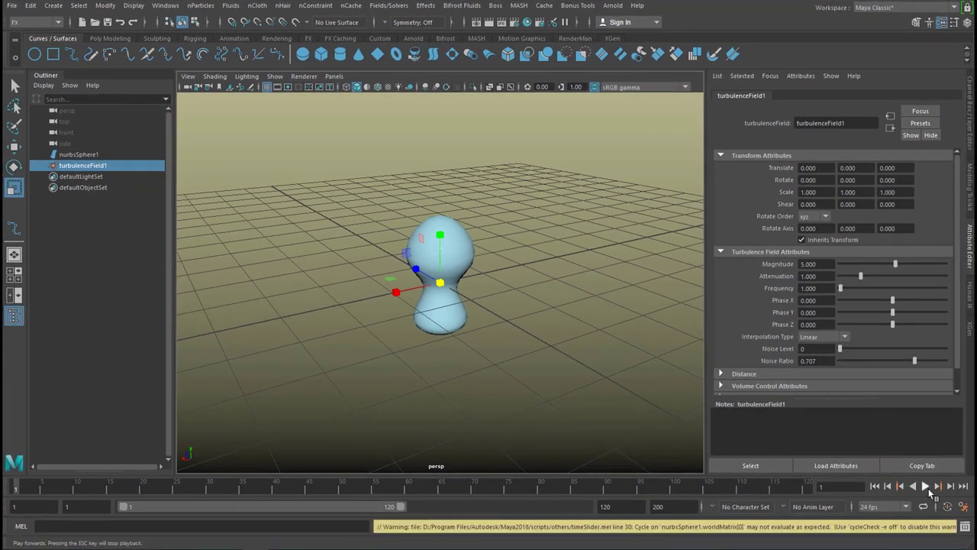
pyautogui.click(928, 489)
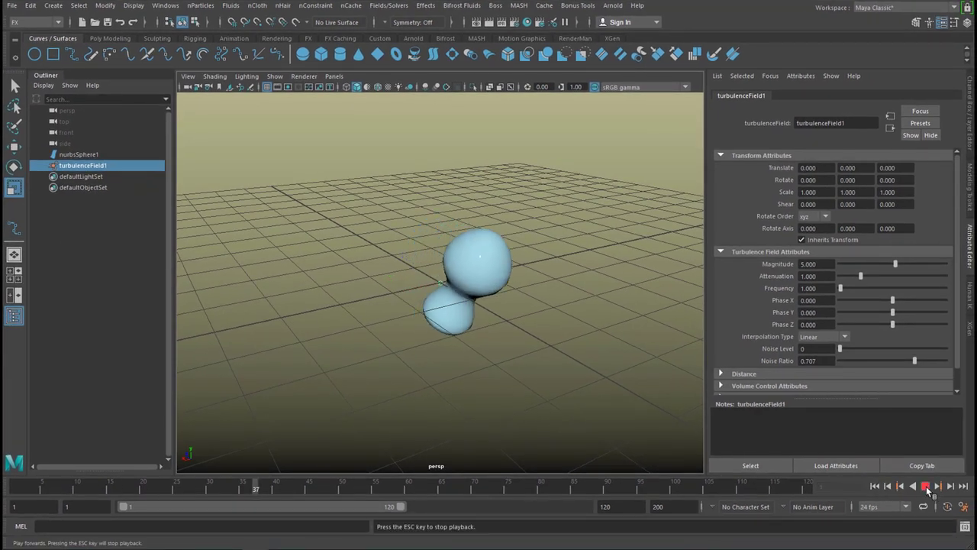
pyautogui.click(926, 487)
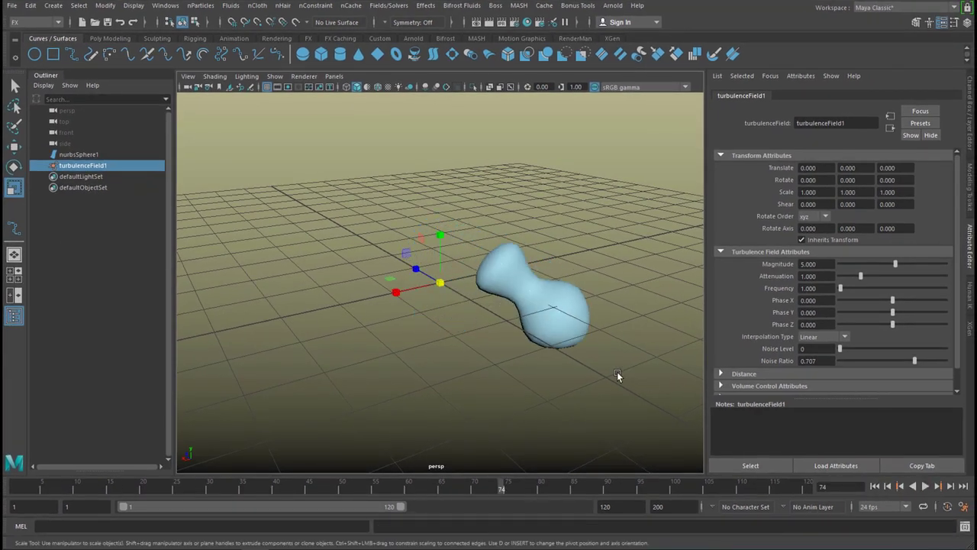
# From the MASH shelf, create a MASH network from nurbsSphere1 as an Instancer, giving ten copies in a row
pyautogui.click(561, 311)
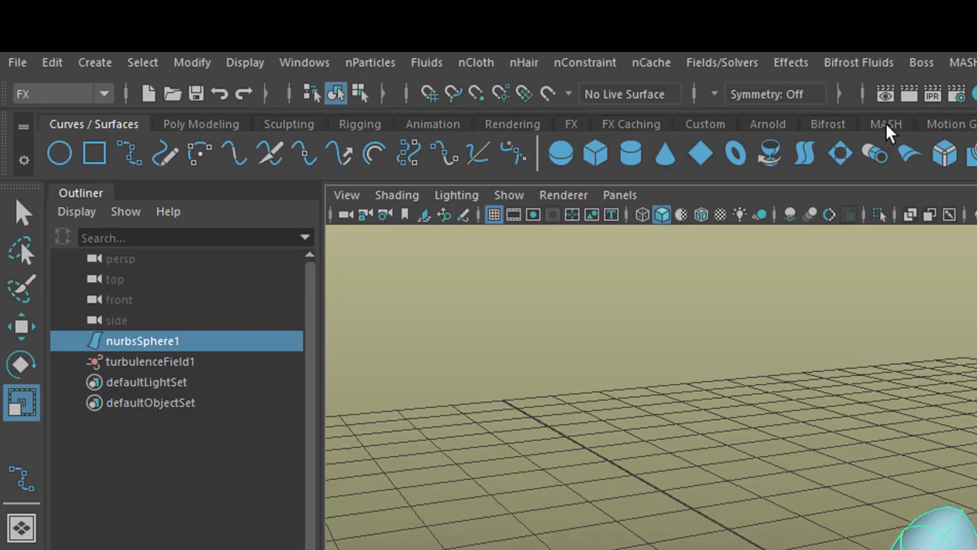
pyautogui.click(885, 125)
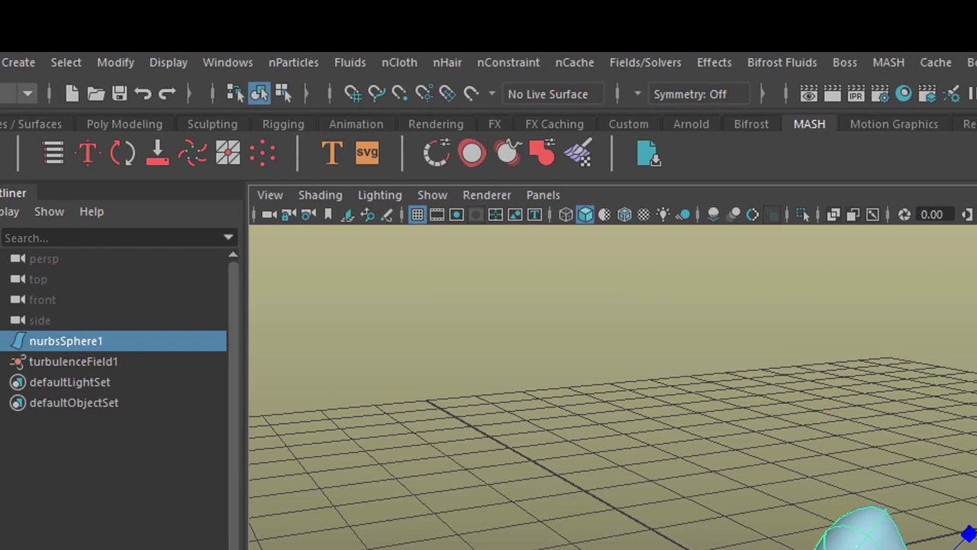
pyautogui.click(619, 62)
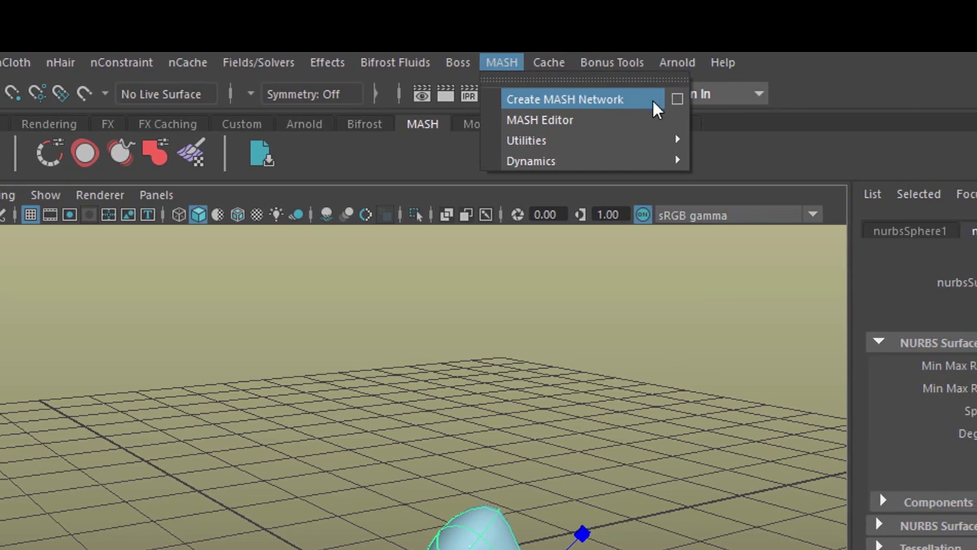
pyautogui.click(677, 100)
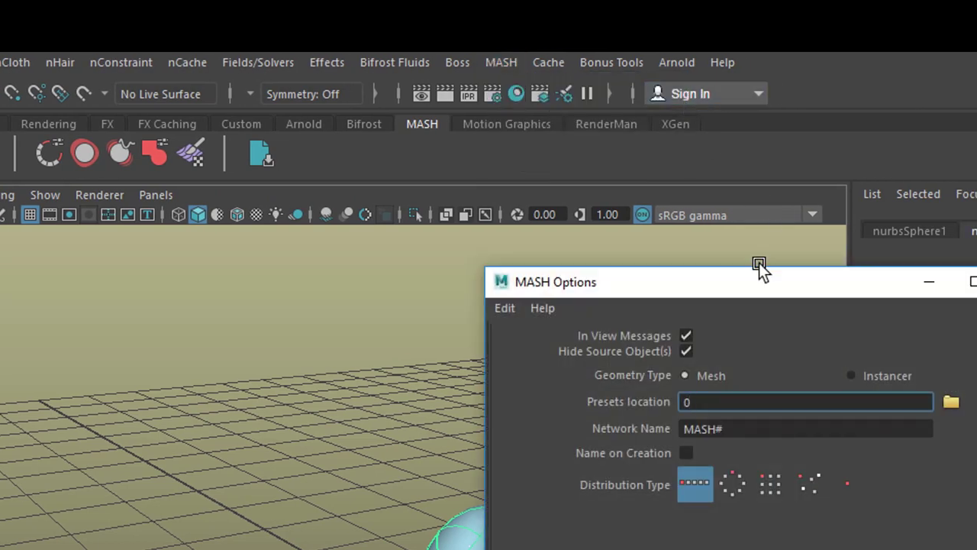
pyautogui.moveTo(726, 287); pyautogui.dragTo(738, 239)
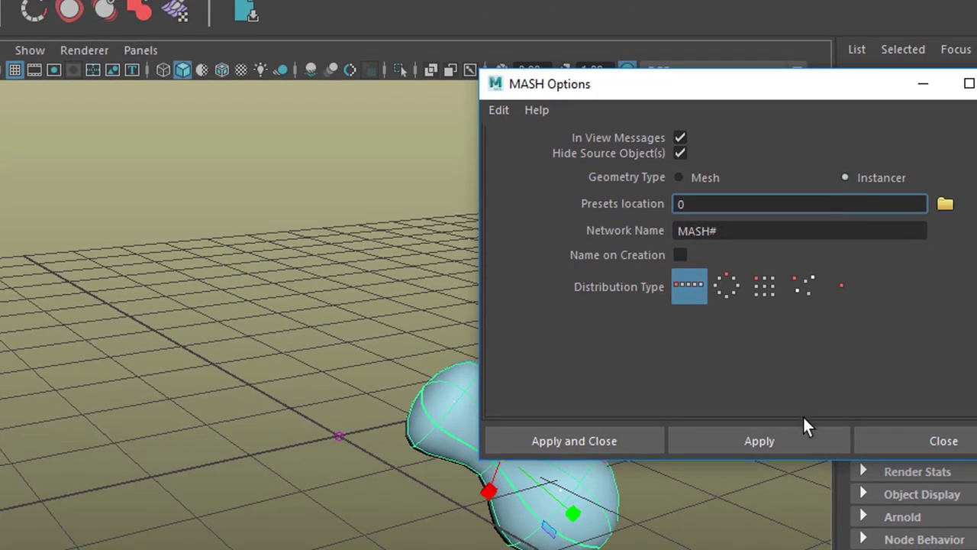
pyautogui.click(786, 442)
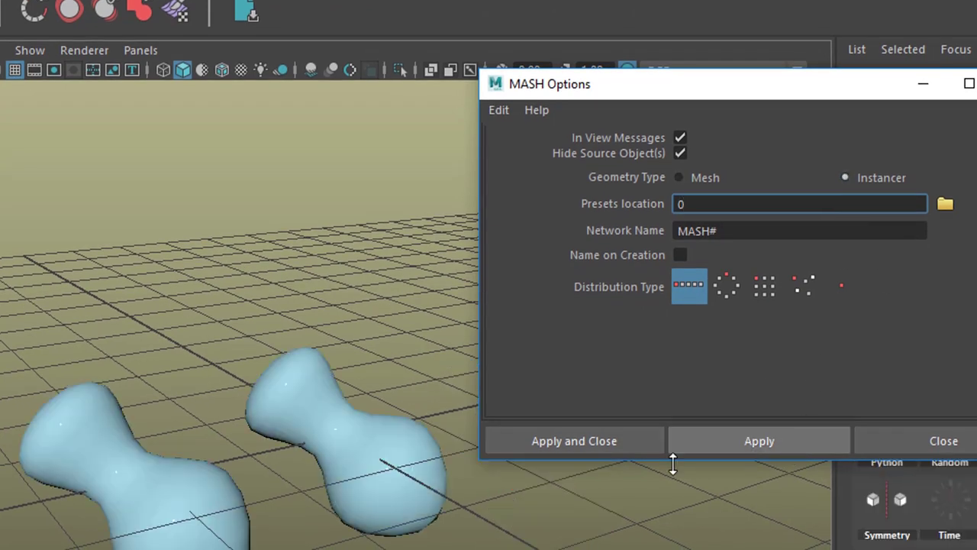
# Reset the Create MASH Network options to their defaults
pyautogui.click(501, 110)
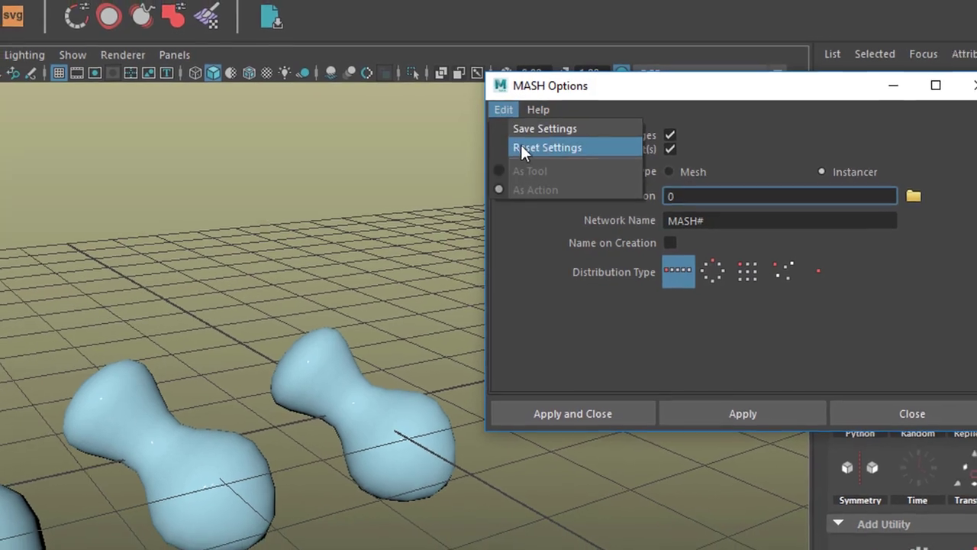
pyautogui.click(523, 145)
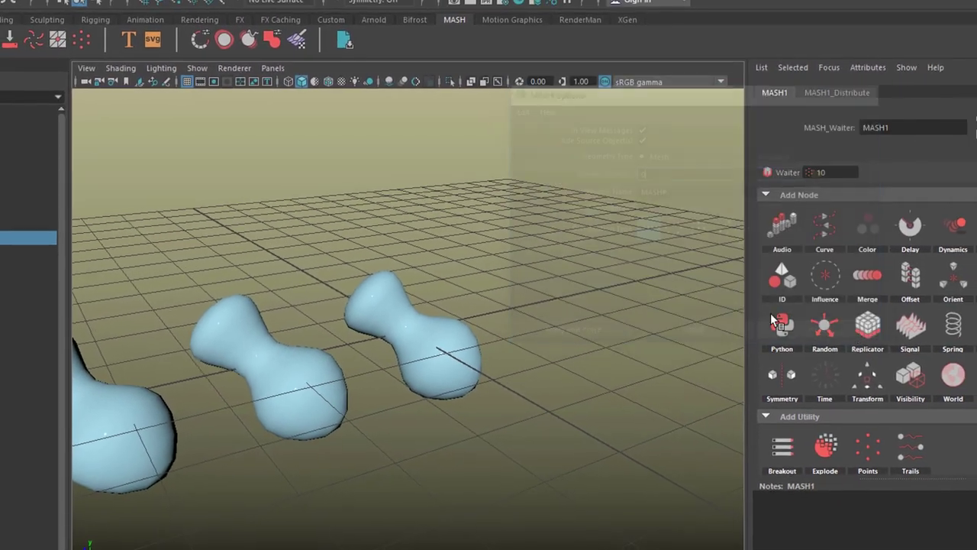
pyautogui.scroll(-5, 686, 302)
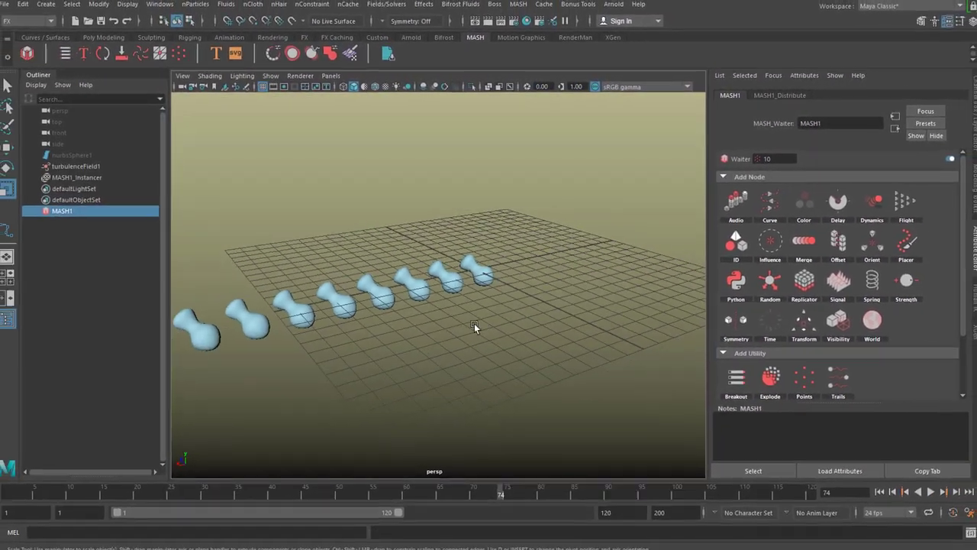
# Rewind to frame 1 and play the row of copies briefly before stopping
pyautogui.keyDown('alt'); pyautogui.moveTo(465, 326); pyautogui.dragTo(522, 318); pyautogui.keyUp('alt')
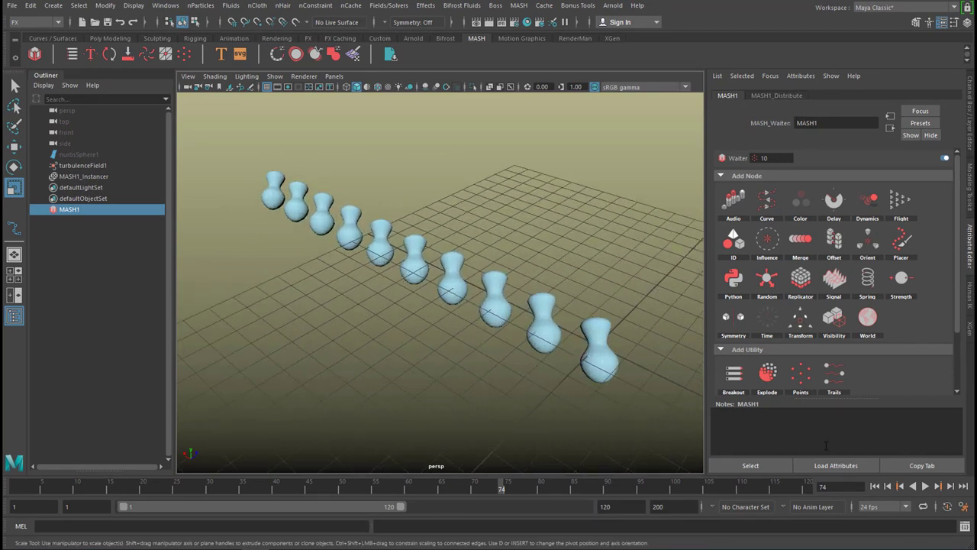
pyautogui.click(875, 486)
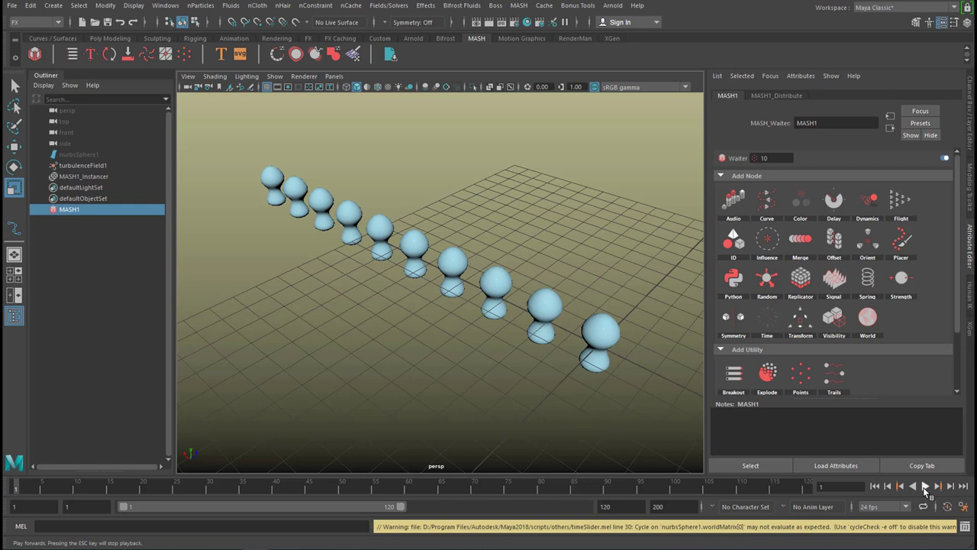
pyautogui.click(925, 486)
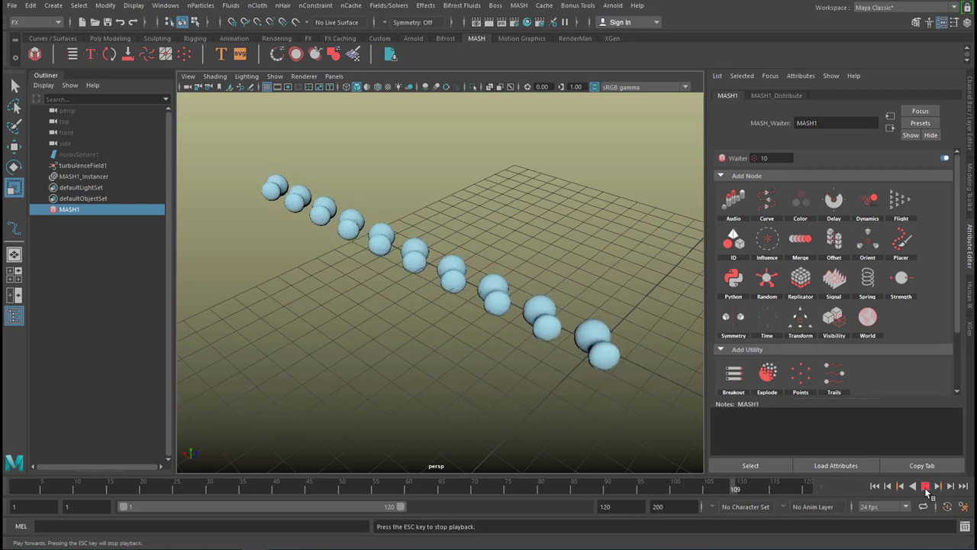
pyautogui.click(926, 486)
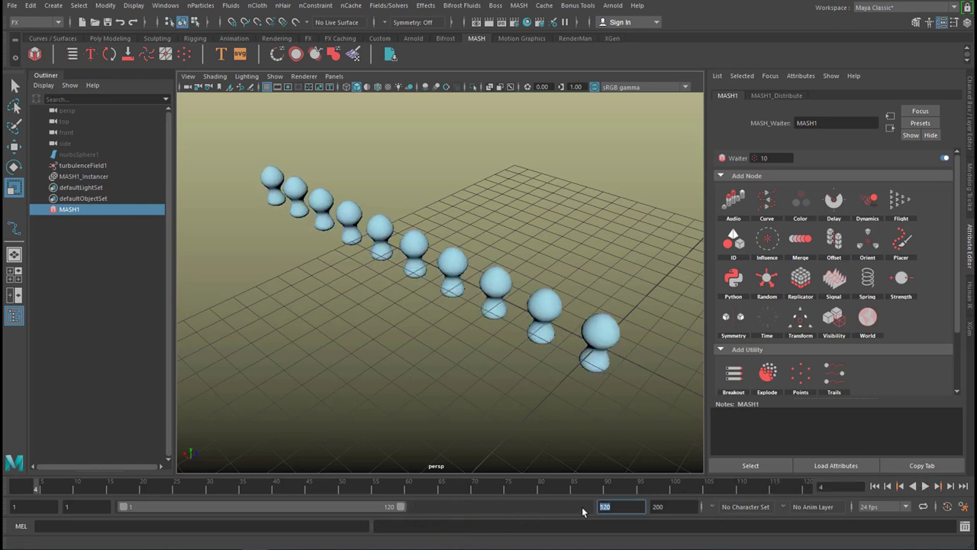
# Set the end time to 400 frames and play the copies through to frame 283
pyautogui.press('Return')
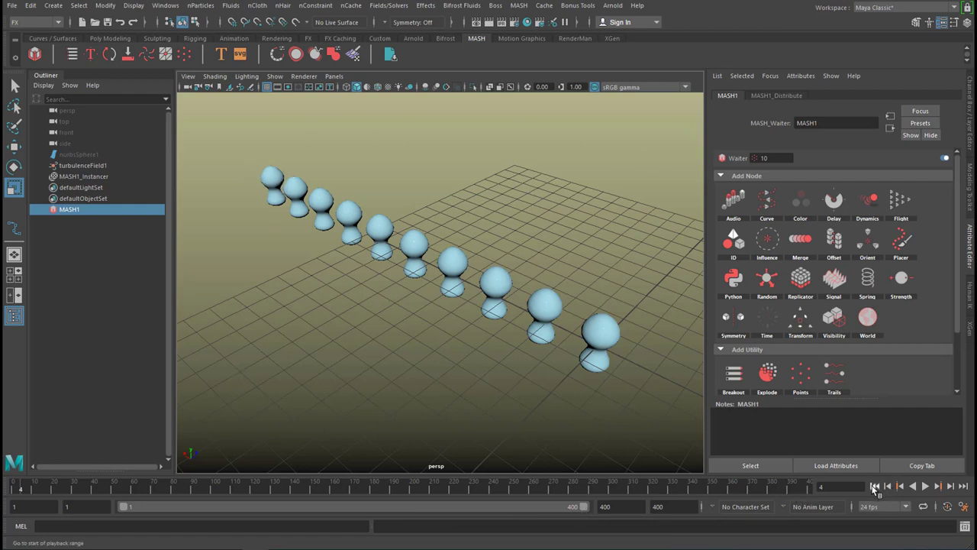
pyautogui.click(925, 486)
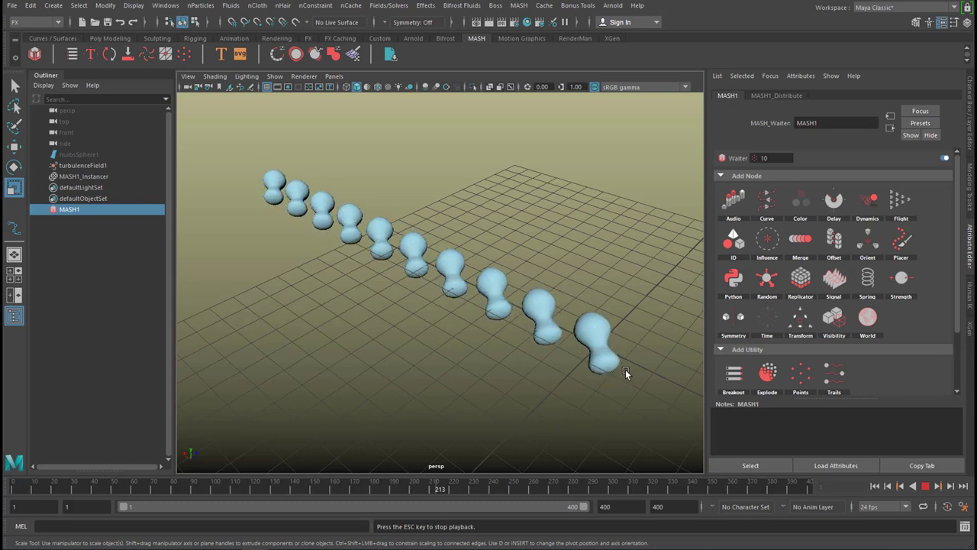
pyautogui.click(926, 486)
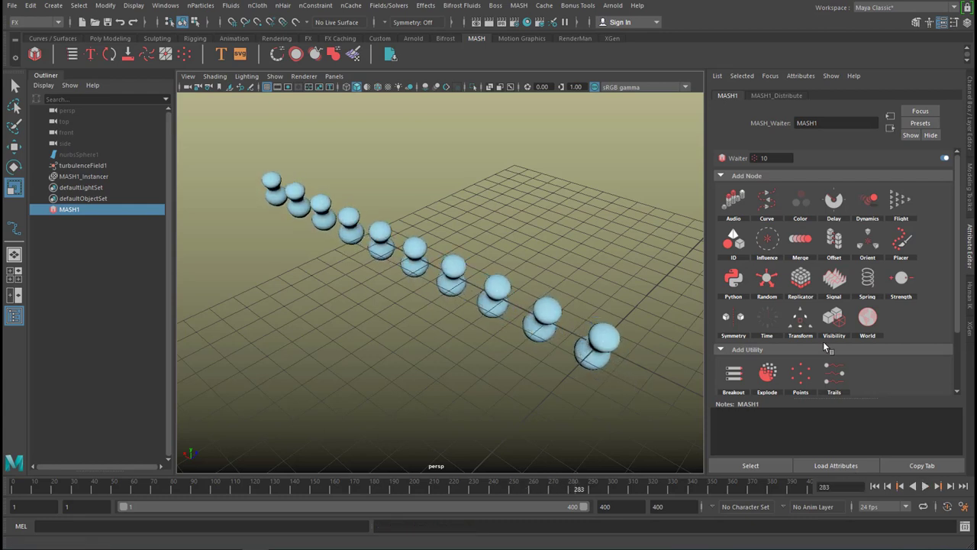
# Change the MASH1_Distribute type to Spherical
pyautogui.click(784, 96)
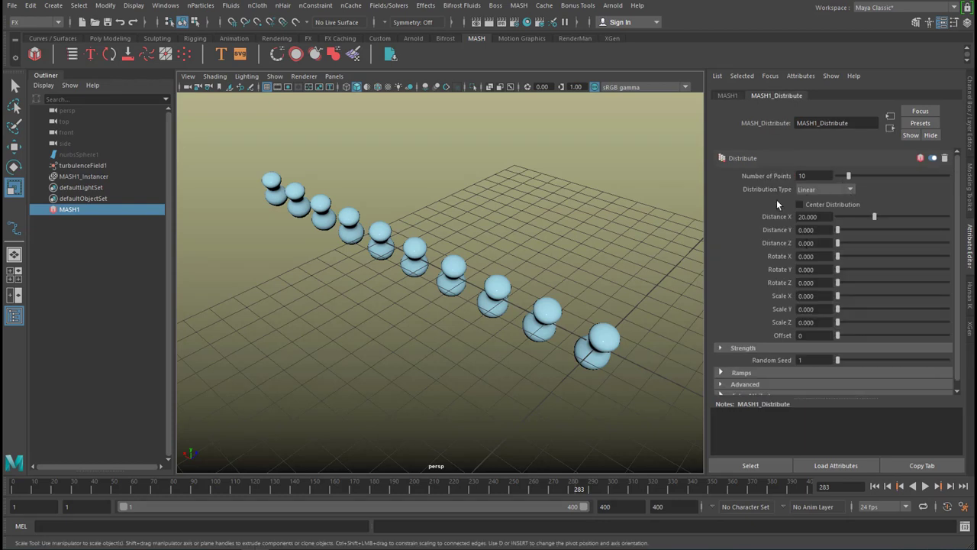
pyautogui.click(849, 189)
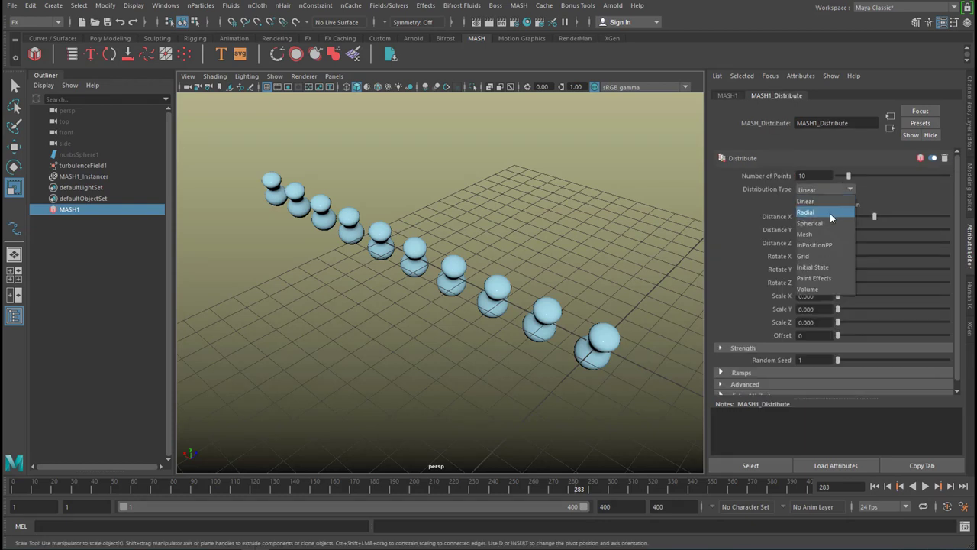
pyautogui.click(826, 223)
pyautogui.scroll(-5, 467, 306)
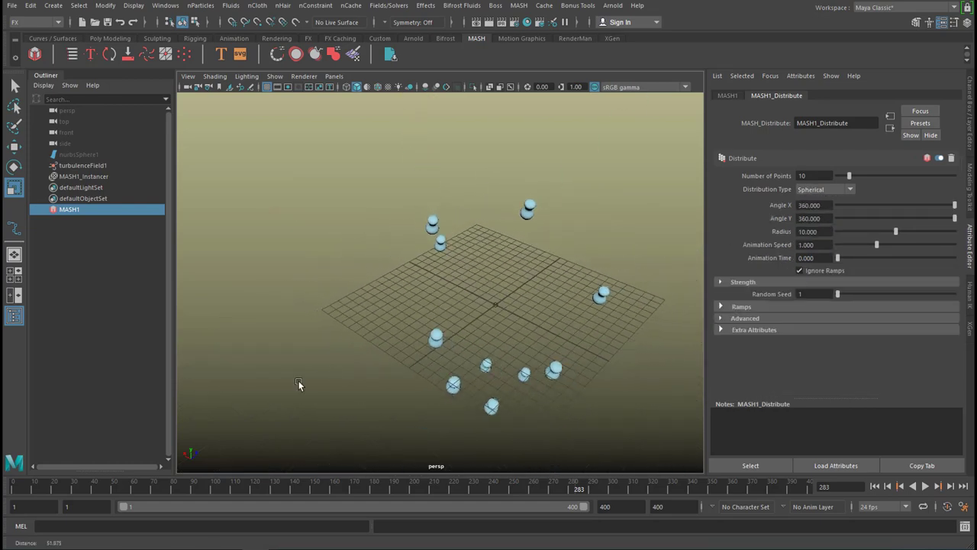
pyautogui.keyDown('alt'); pyautogui.moveTo(297, 386); pyautogui.dragTo(545, 388); pyautogui.keyUp('alt')
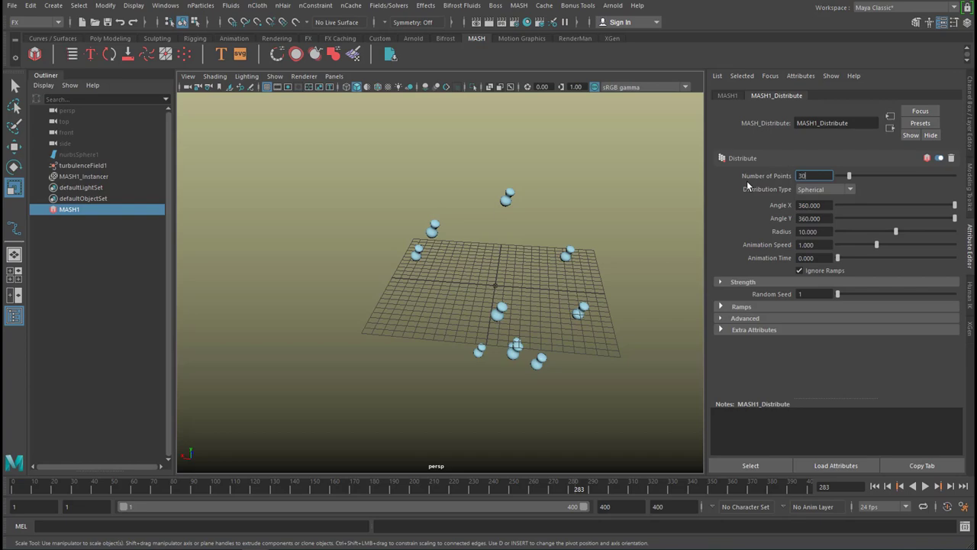
# Set the Number of Points to 30, then play and stop the animation at frame 286
pyautogui.write('30')
pyautogui.press('Return')
pyautogui.keyDown('alt'); pyautogui.moveTo(486, 307); pyautogui.dragTo(581, 375); pyautogui.keyUp('alt')
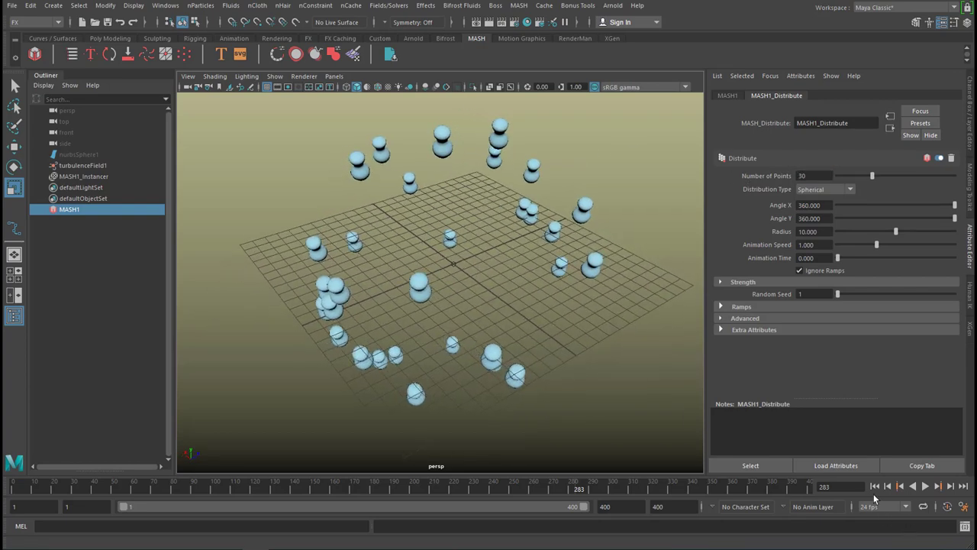
pyautogui.click(925, 486)
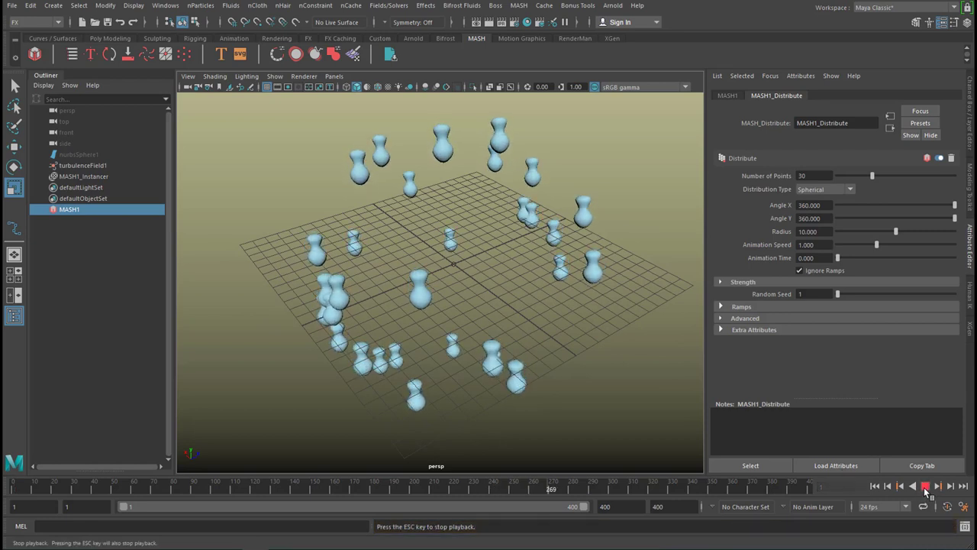
pyautogui.click(924, 487)
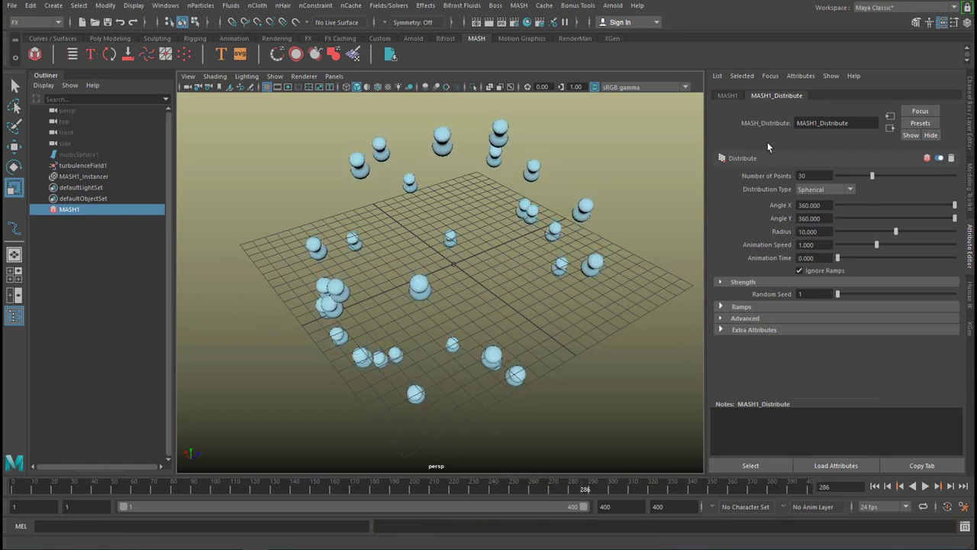
# Add a MASH1_Random node and drag its Rotation X, Y and Z sliders at frame 1
pyautogui.click(728, 96)
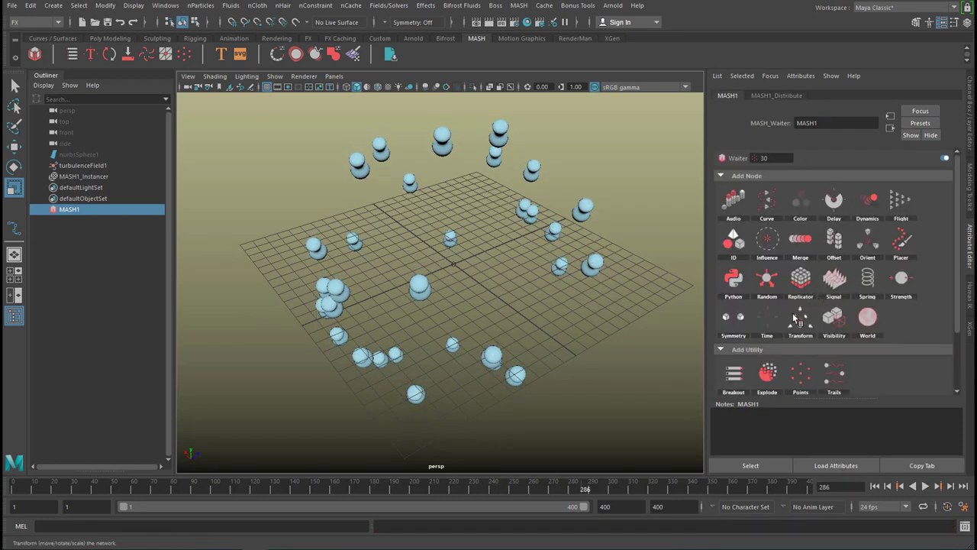
pyautogui.click(800, 290)
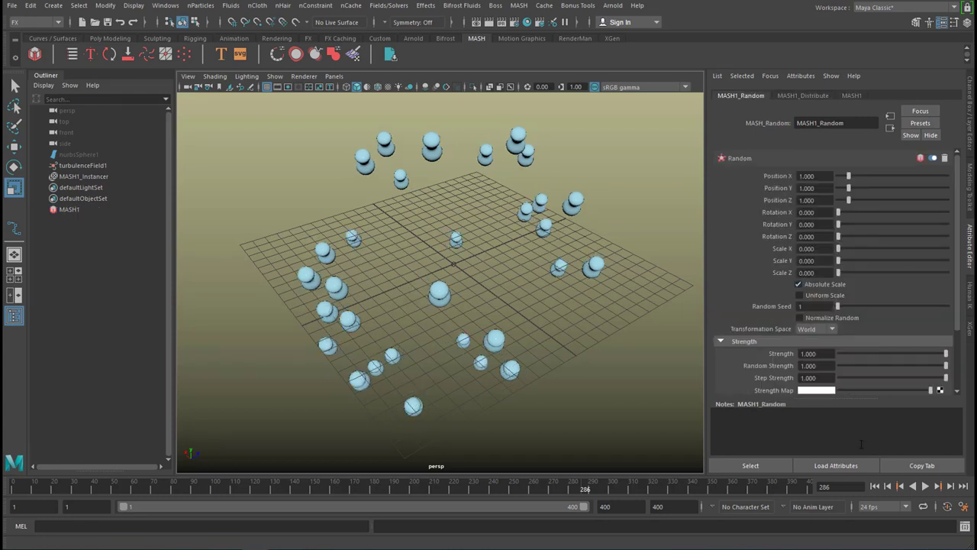
pyautogui.click(877, 488)
pyautogui.moveTo(838, 212); pyautogui.dragTo(859, 225)
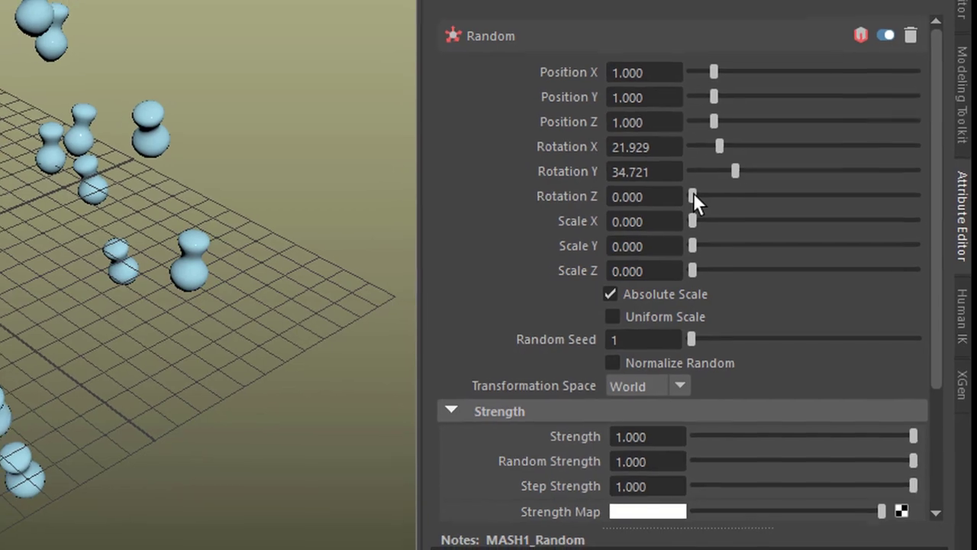
pyautogui.moveTo(693, 196); pyautogui.dragTo(793, 214)
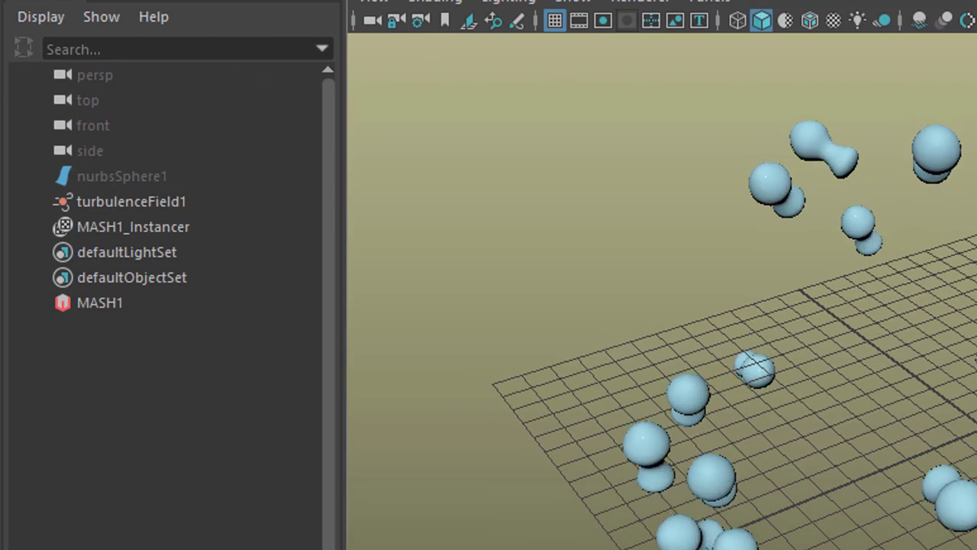
# Set turbulenceField1's Magnitude to 20 in the Attribute Editor
pyautogui.click(126, 200)
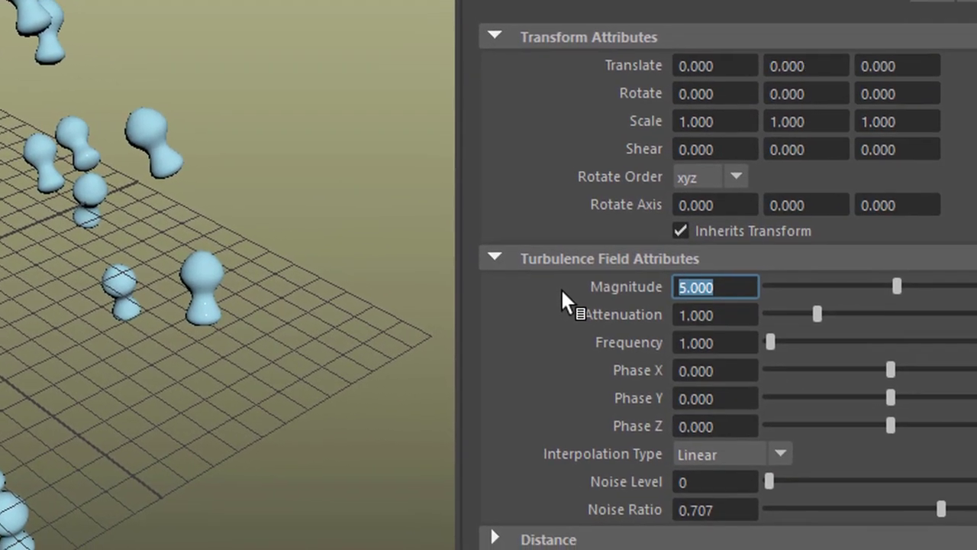
pyautogui.write('20')
pyautogui.press('Return')
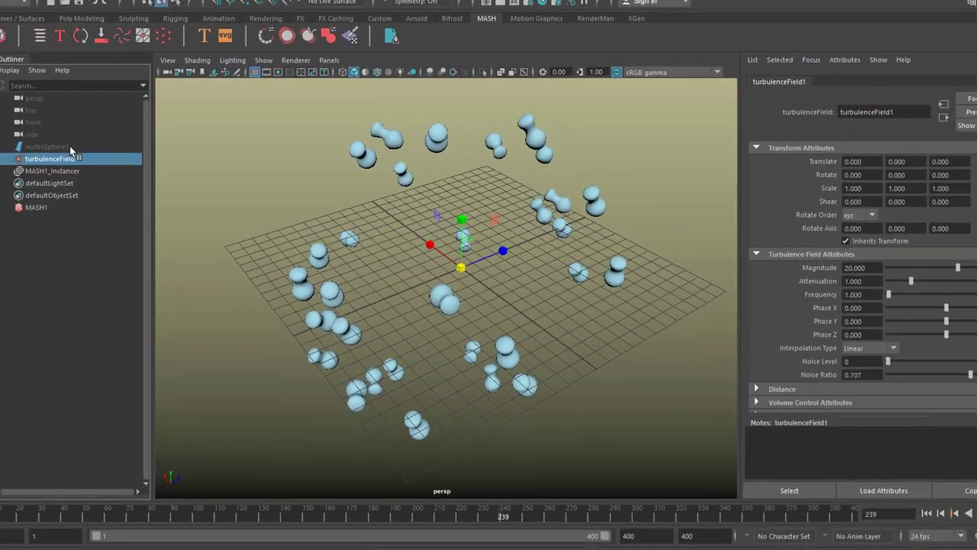
# Hide the MASH1_Instancer copies
pyautogui.click(6, 133)
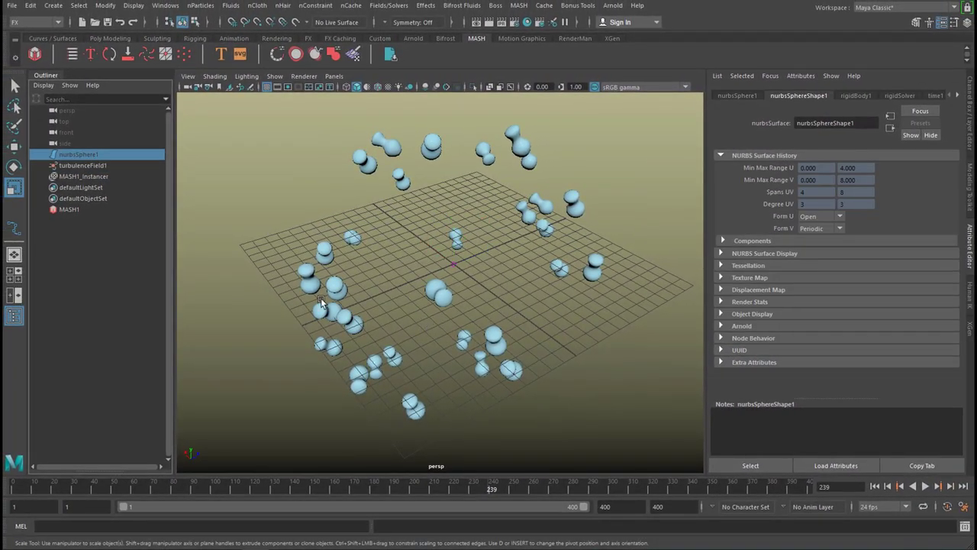
pyautogui.click(100, 178)
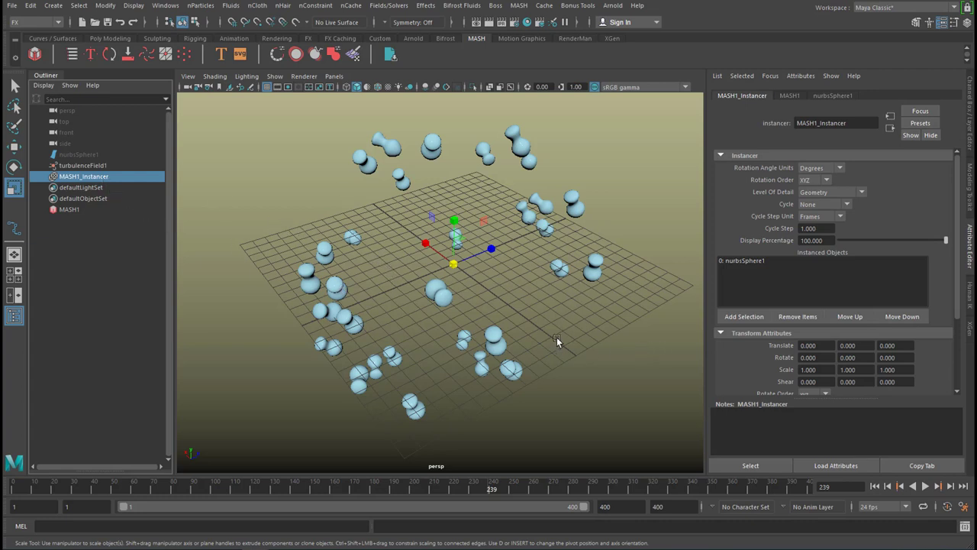
pyautogui.press('h')
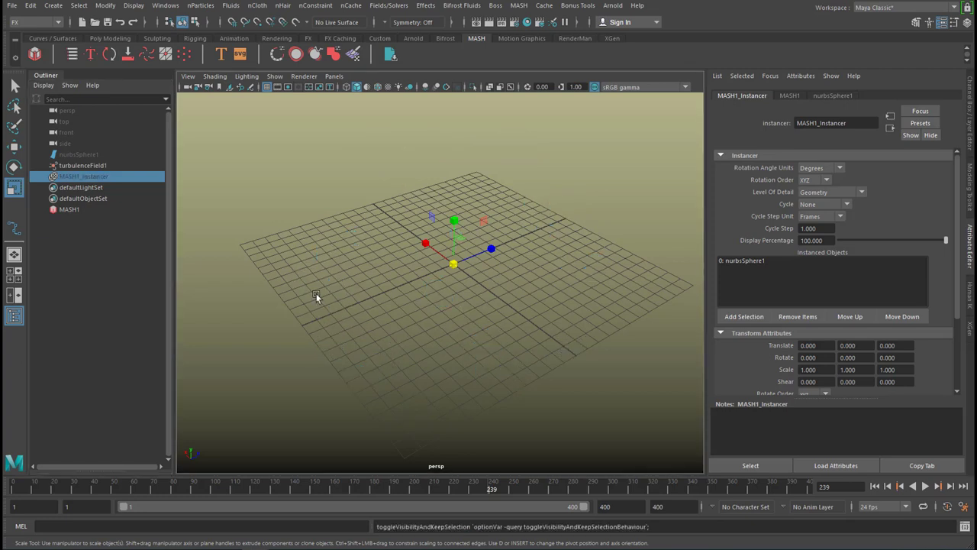
# Unhide nurbsSphere1, return to frame 1, and orbit in around the source sphere
pyautogui.click(84, 155)
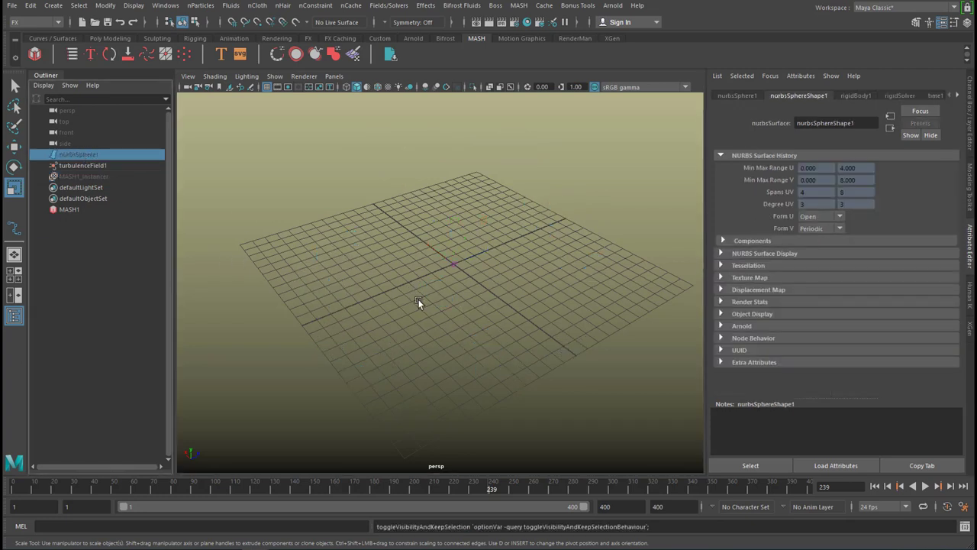
pyautogui.hotkey('shift', 'h')
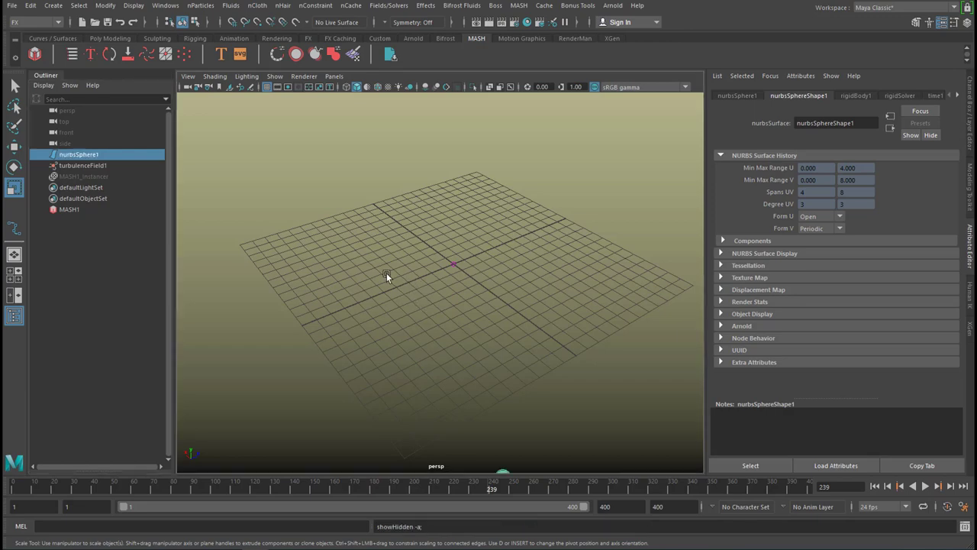
pyautogui.click(875, 486)
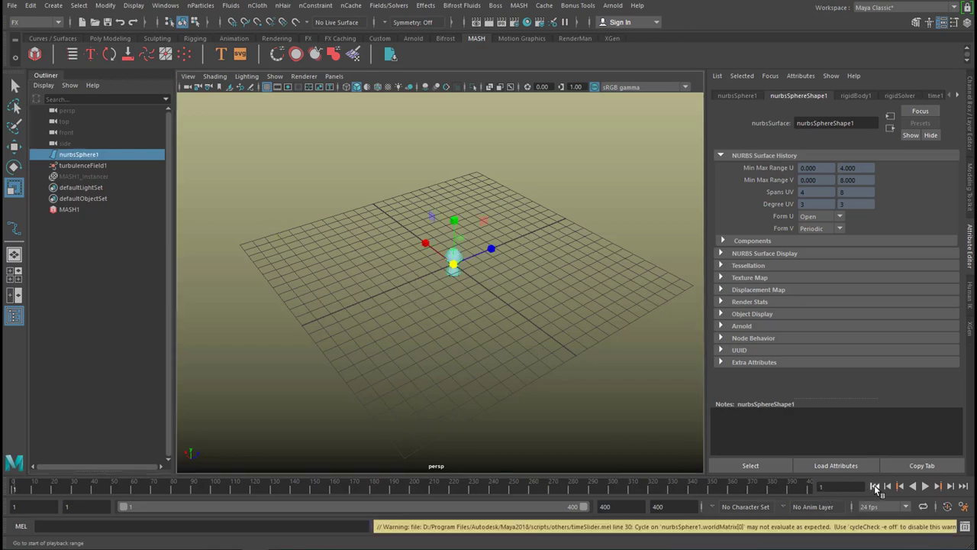
pyautogui.scroll(5, 618, 354)
pyautogui.keyDown('alt'); pyautogui.moveTo(516, 303); pyautogui.dragTo(471, 308); pyautogui.keyUp('alt')
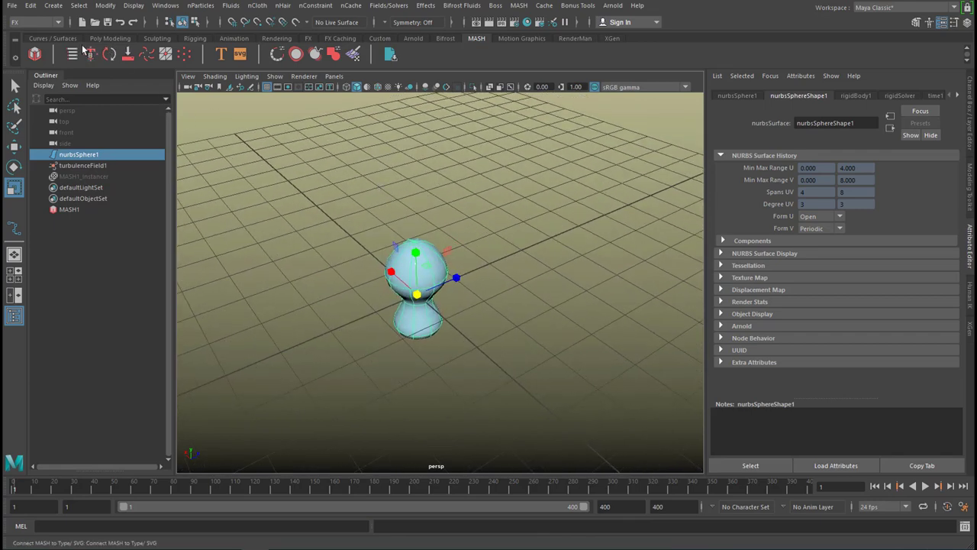
# Create a second NURBS sphere, move it beside the original and scale it to about a fifth
pyautogui.click(54, 38)
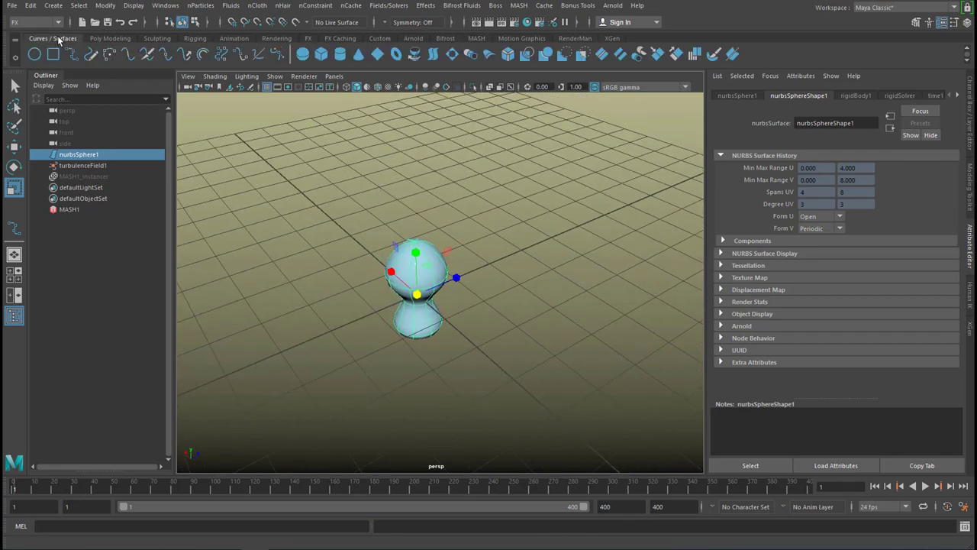
pyautogui.click(302, 53)
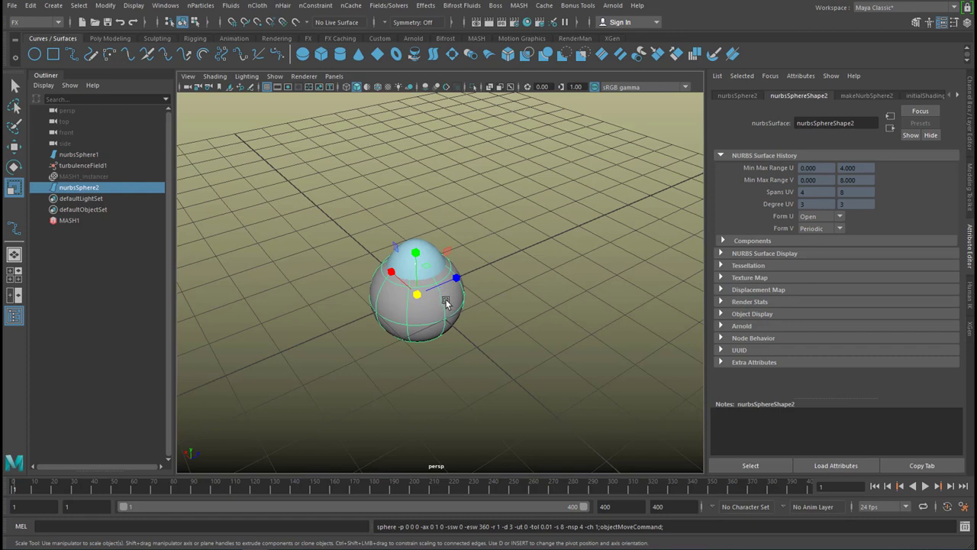
pyautogui.press('e')
pyautogui.press('w')
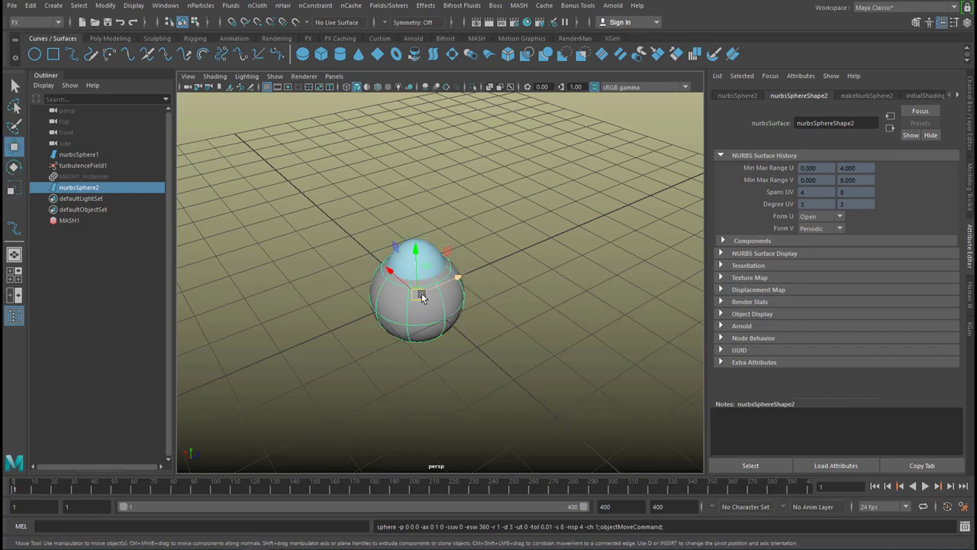
pyautogui.moveTo(393, 273); pyautogui.dragTo(485, 338)
pyautogui.scroll(2, 492, 333)
pyautogui.keyDown('alt'); pyautogui.moveTo(467, 212); pyautogui.dragTo(447, 157, button='middle'); pyautogui.keyUp('alt')
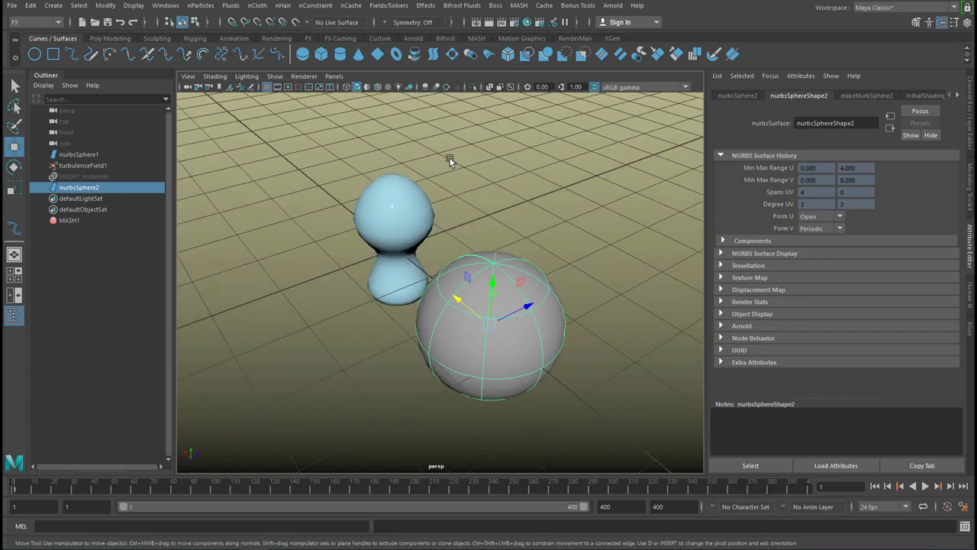
pyautogui.press('r')
pyautogui.moveTo(493, 331); pyautogui.dragTo(379, 362)
# Assign a new aiStandardSurface material to the small sphere and set its base colour orange-red
pyautogui.moveTo(491, 336); pyautogui.dragTo(502, 504, button='right')
pyautogui.click(227, 265)
pyautogui.click(310, 358)
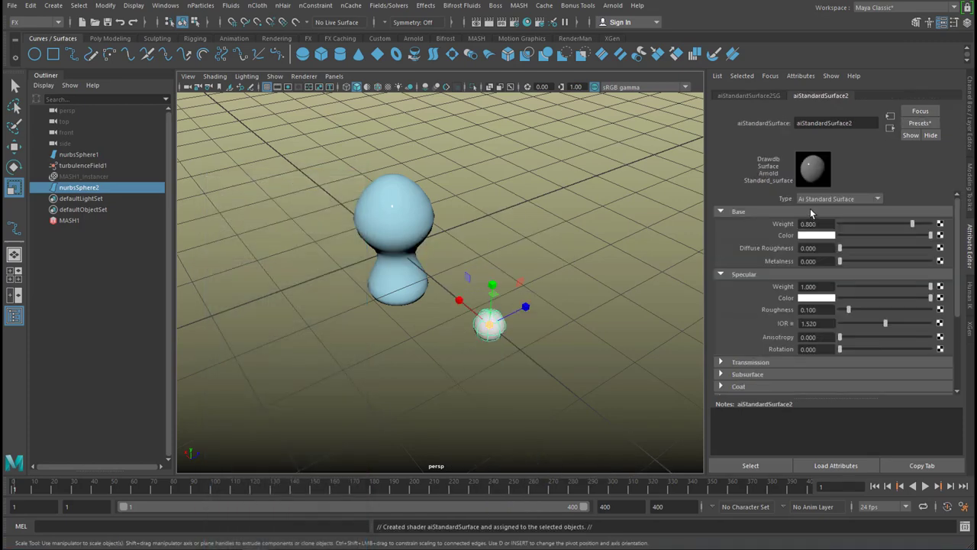
pyautogui.click(819, 235)
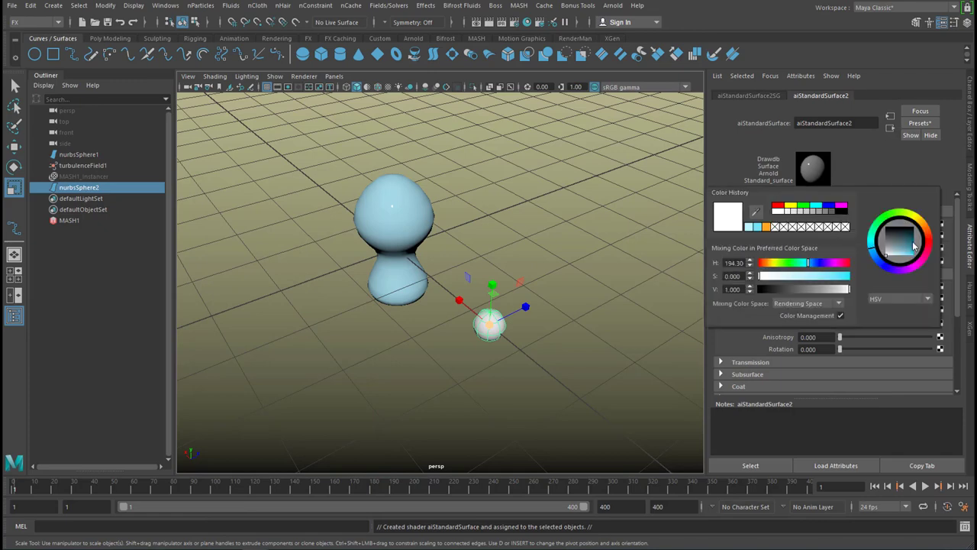
pyautogui.moveTo(909, 253); pyautogui.dragTo(907, 259)
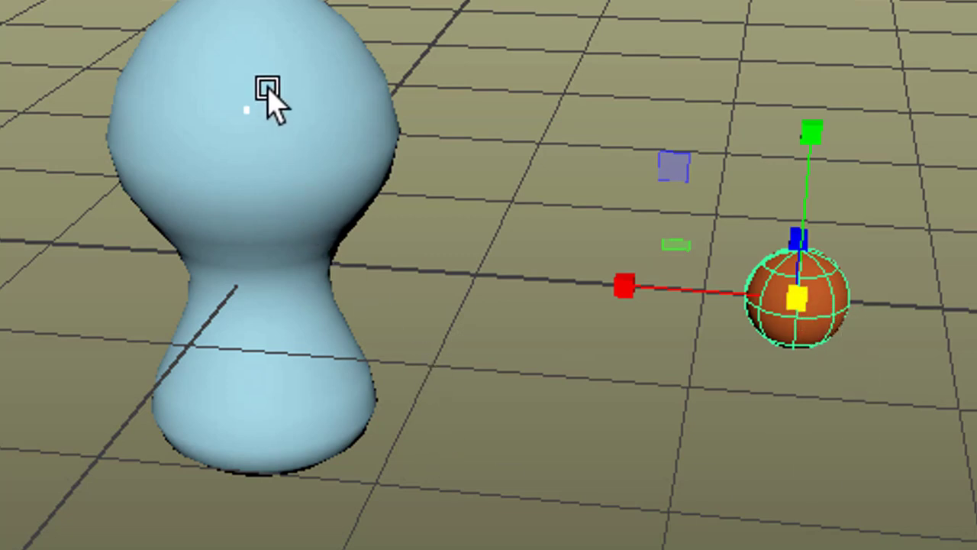
# Parent the small sphere under nurbsSphere1 and expand nurbsSphere1 in the Outliner
pyautogui.keyDown('shift'); pyautogui.click(267, 89); pyautogui.keyUp('shift')
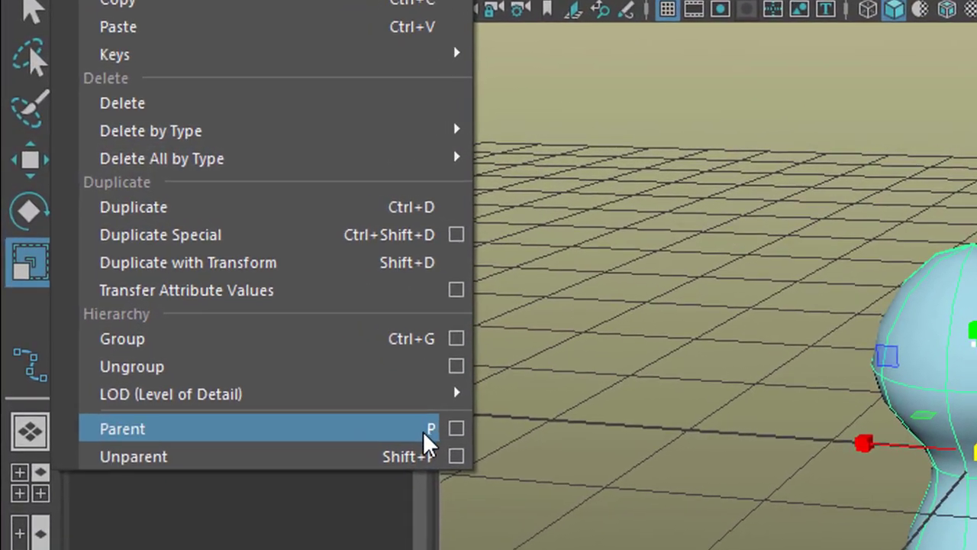
pyautogui.click(426, 429)
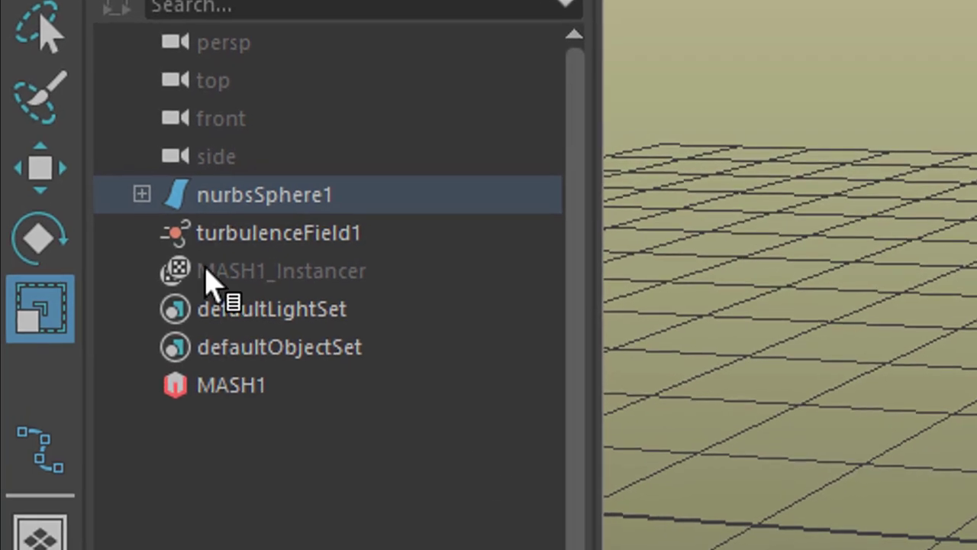
pyautogui.click(155, 200)
# Rename the child nurbsSphere2 to 'moon'
pyautogui.click(359, 202)
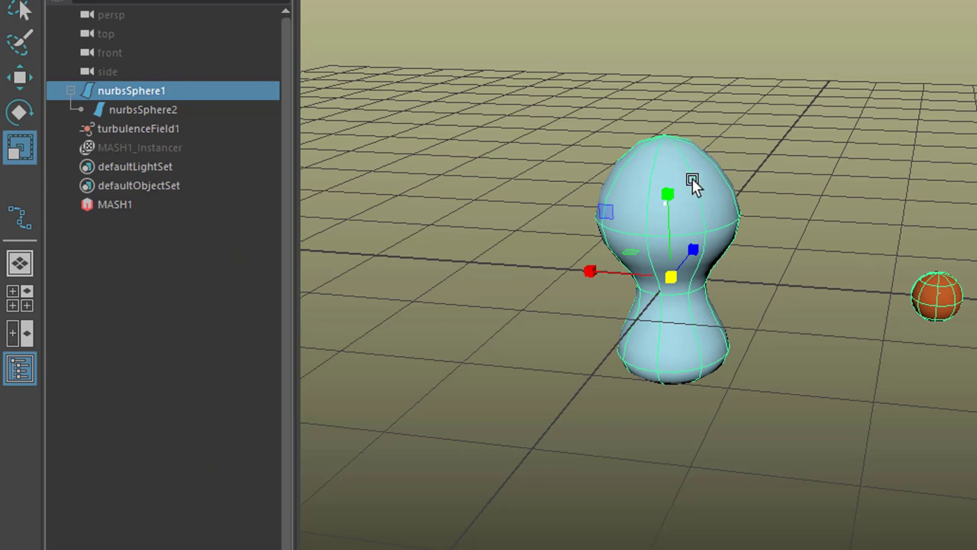
pyautogui.click(149, 110)
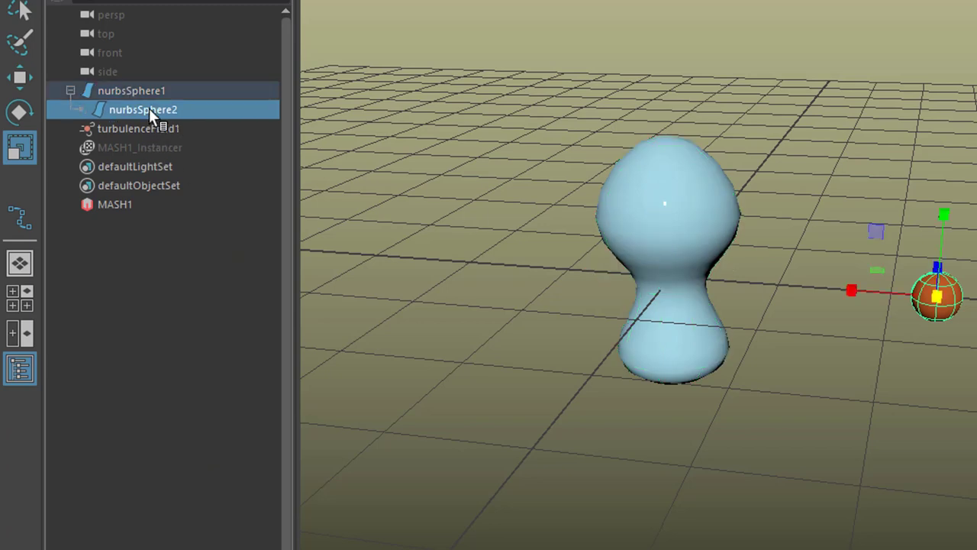
pyautogui.doubleClick(149, 111)
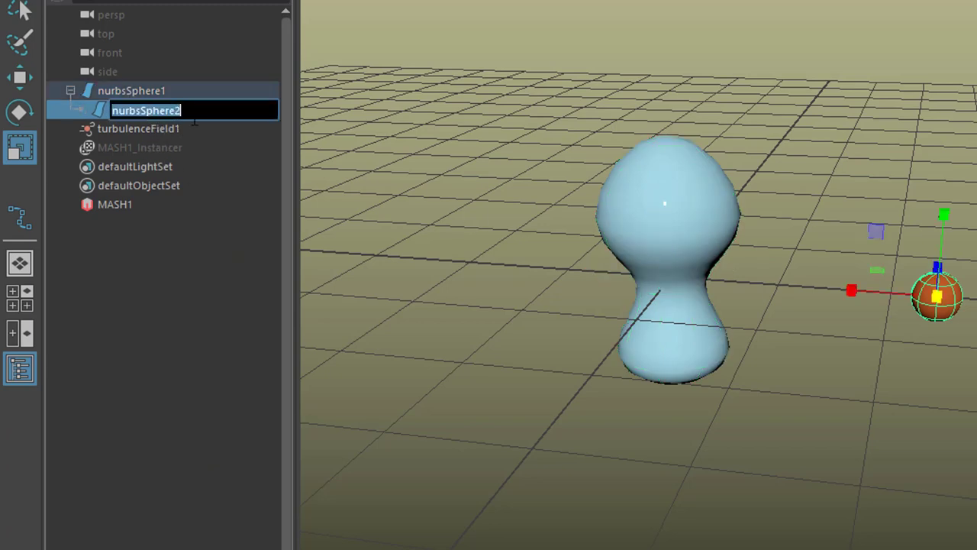
pyautogui.write('moon')
pyautogui.press('Return')
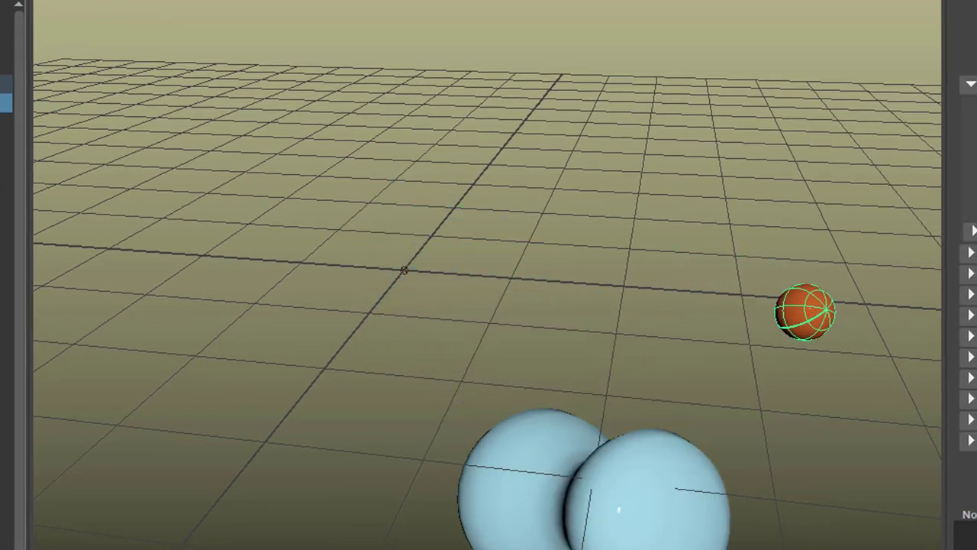
pyautogui.press('w')
pyautogui.keyDown('alt'); pyautogui.moveTo(791, 395); pyautogui.dragTo(229, 506, button='right'); pyautogui.keyUp('alt')
pyautogui.keyDown('alt'); pyautogui.moveTo(653, 488); pyautogui.dragTo(588, 412, button='middle'); pyautogui.keyUp('alt')
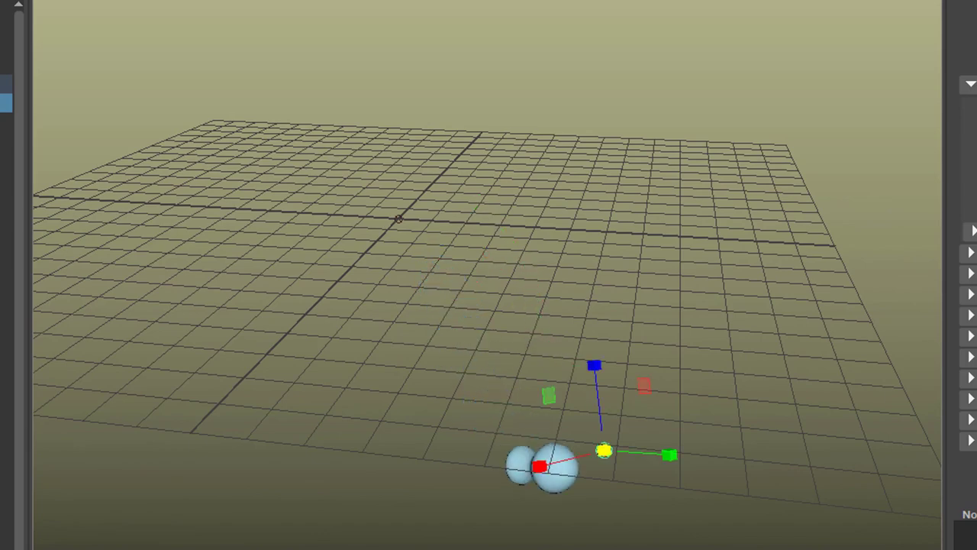
pyautogui.keyDown('alt'); pyautogui.moveTo(632, 445); pyautogui.dragTo(455, 432); pyautogui.keyUp('alt')
pyautogui.keyDown('alt'); pyautogui.moveTo(456, 432); pyautogui.dragTo(665, 459, button='right'); pyautogui.keyUp('alt')
pyautogui.keyDown('alt'); pyautogui.moveTo(665, 458); pyautogui.dragTo(635, 475); pyautogui.keyUp('alt')
pyautogui.keyDown('alt'); pyautogui.moveTo(634, 475); pyautogui.dragTo(649, 436, button='middle'); pyautogui.keyUp('alt')
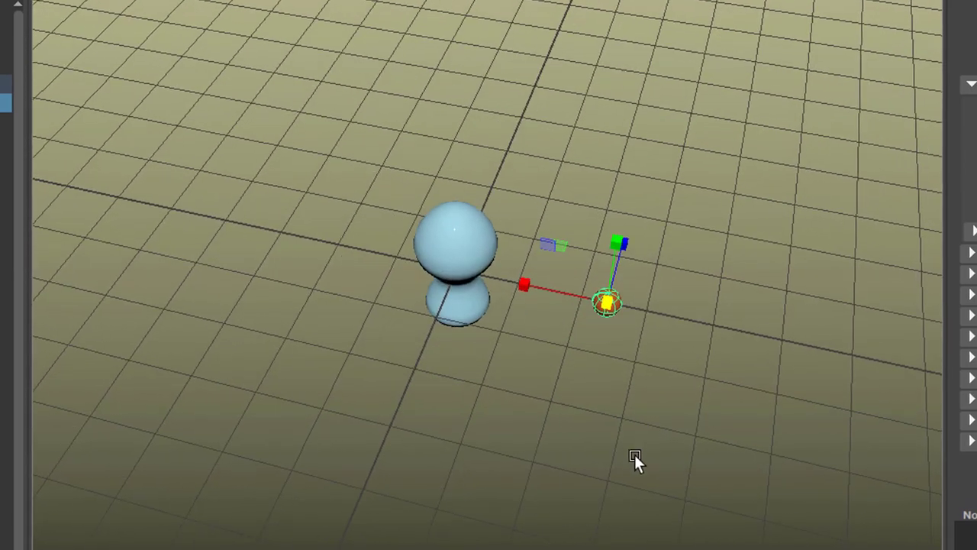
pyautogui.keyDown('alt'); pyautogui.moveTo(626, 491); pyautogui.dragTo(647, 475); pyautogui.keyUp('alt')
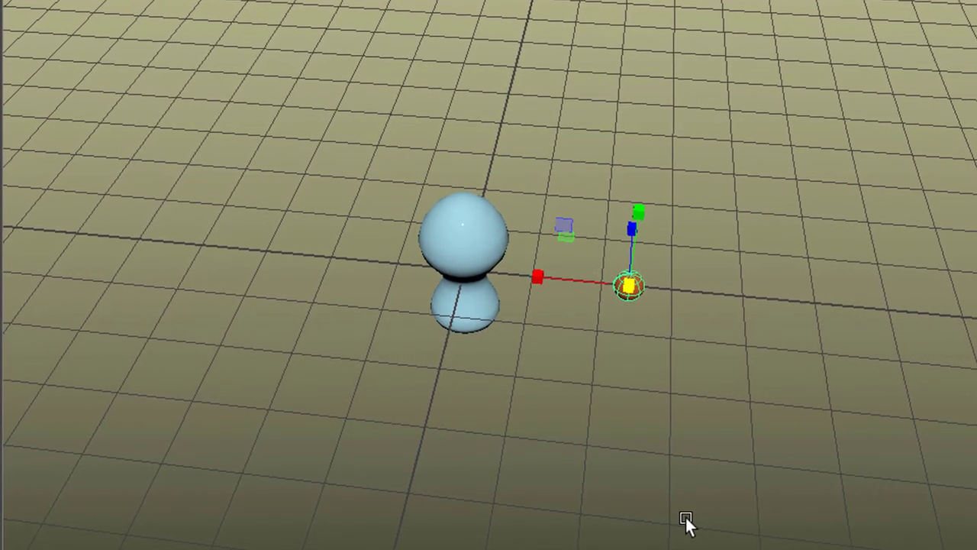
# Test-rotate the moon around its own centre and tumble to a lower view
pyautogui.press('e')
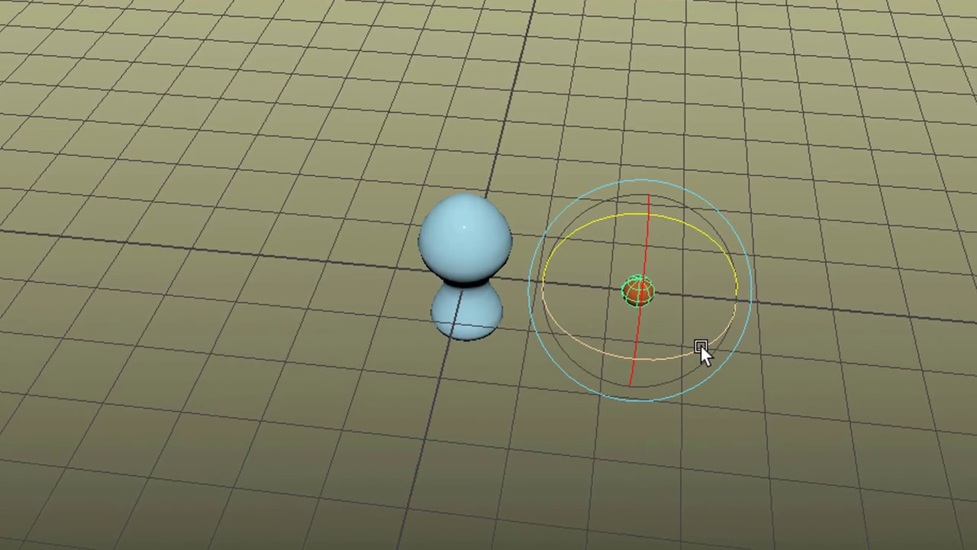
pyautogui.moveTo(701, 346); pyautogui.dragTo(699, 365)
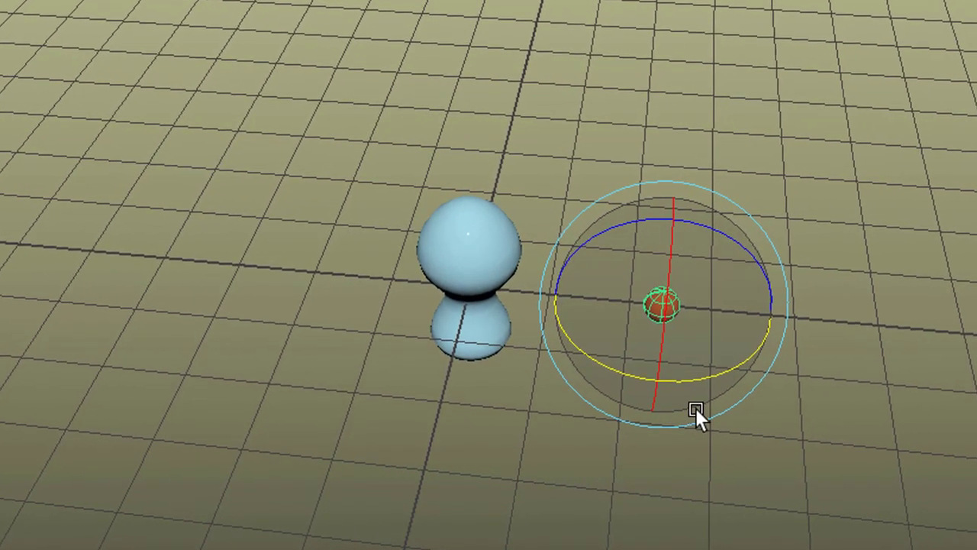
pyautogui.keyDown('alt'); pyautogui.moveTo(726, 534); pyautogui.dragTo(706, 495); pyautogui.keyUp('alt')
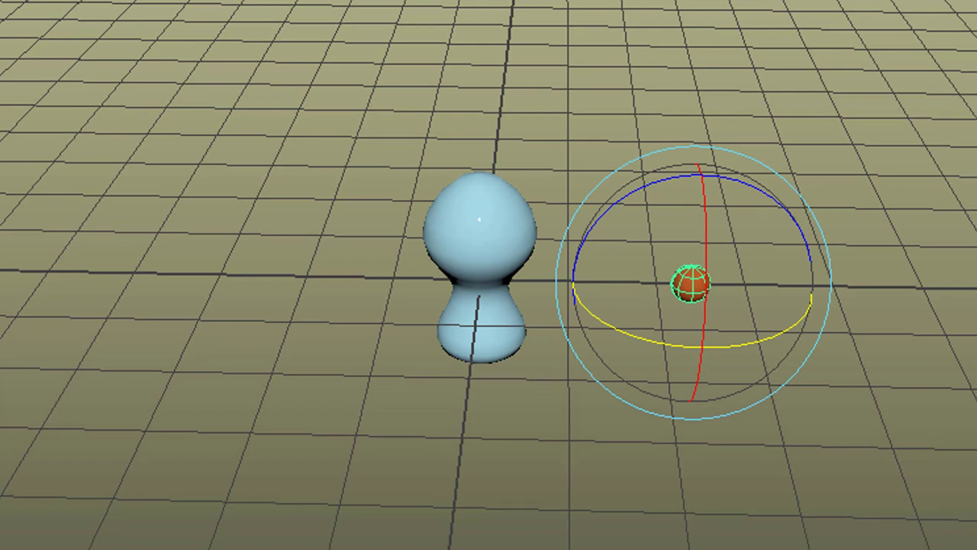
# Move the moon's pivot onto the blue sphere's centre, then swing the moon around it
pyautogui.press('w')
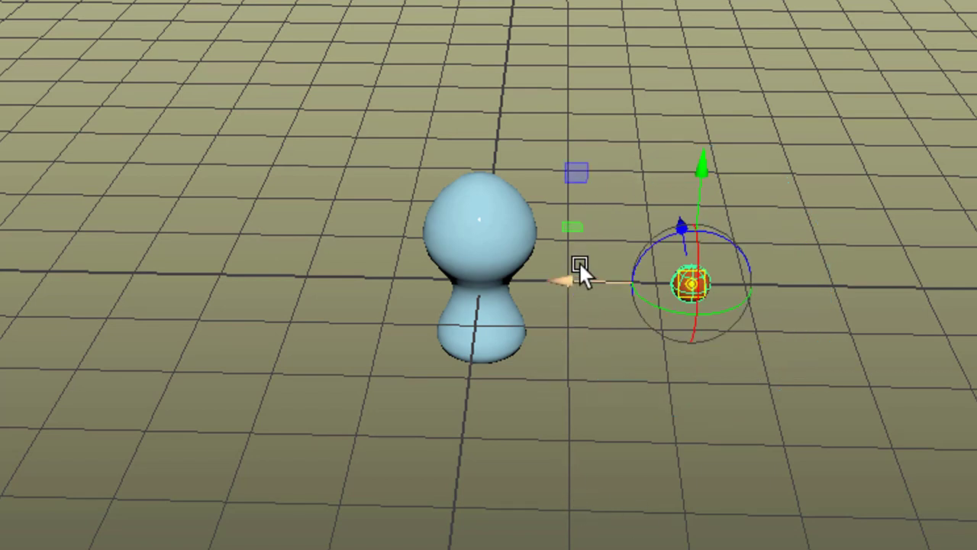
pyautogui.moveTo(573, 281); pyautogui.dragTo(497, 98)
pyautogui.moveTo(364, 213); pyautogui.dragTo(387, 211)
pyautogui.keyDown('alt'); pyautogui.moveTo(575, 361); pyautogui.dragTo(586, 418); pyautogui.keyUp('alt')
pyautogui.press('e')
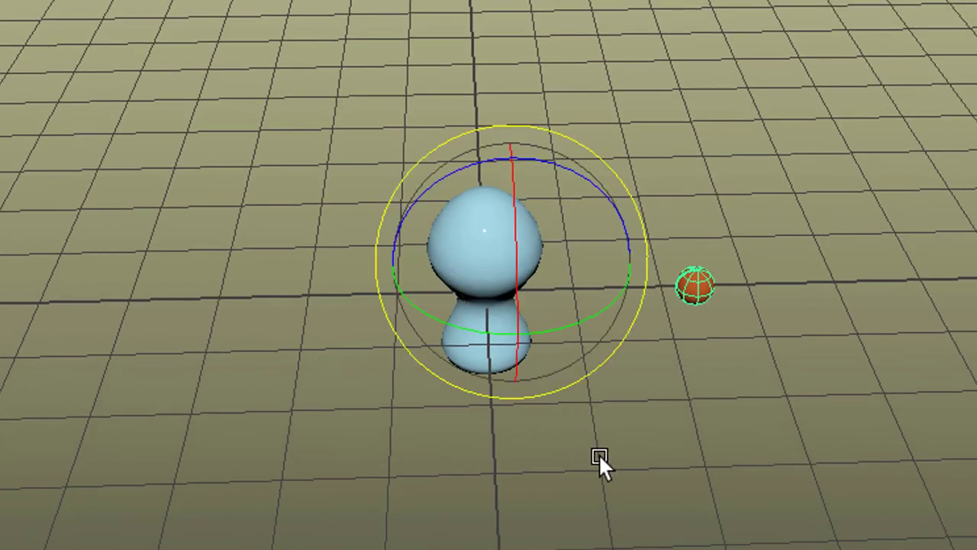
pyautogui.moveTo(602, 305); pyautogui.dragTo(580, 271)
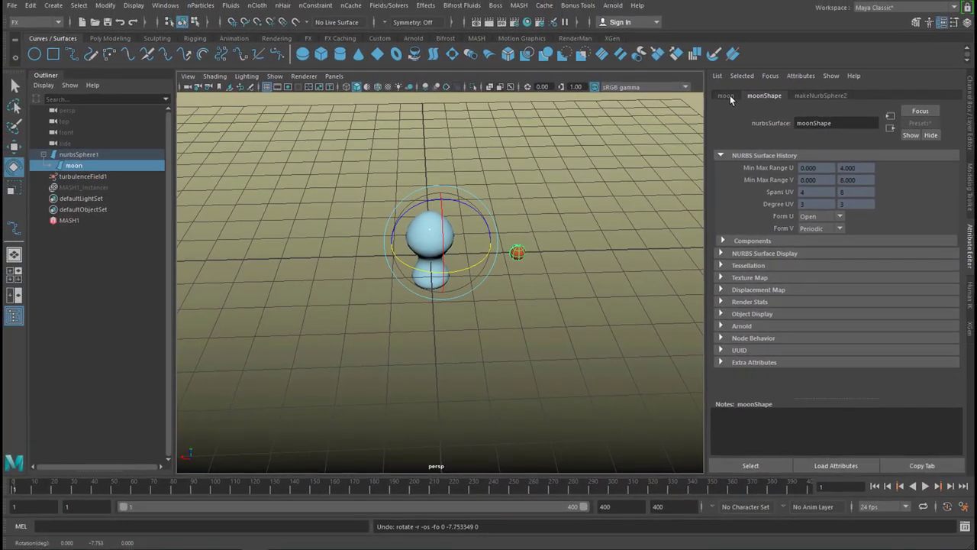
# Undo a test rotation and enter the expression =3*frame in the moon's Rotate Y
pyautogui.click(726, 96)
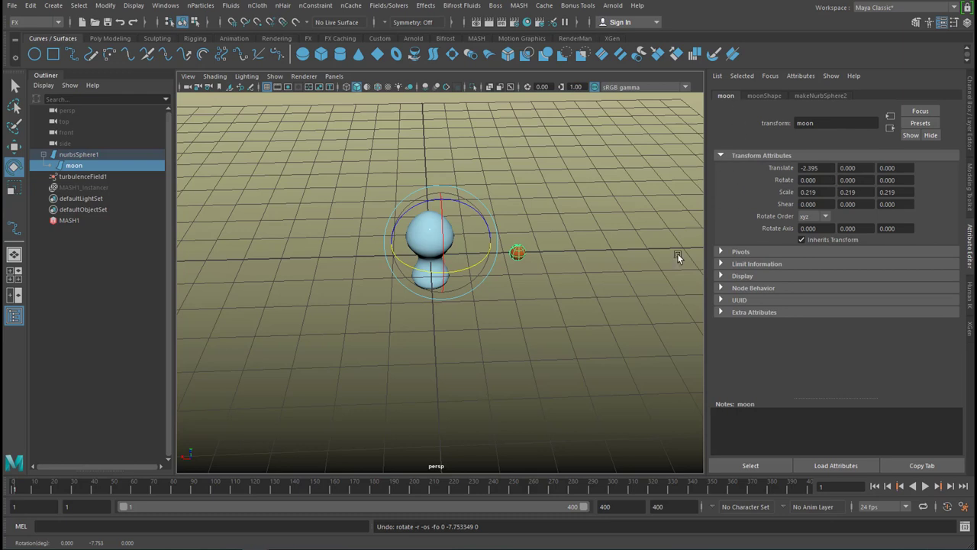
pyautogui.moveTo(479, 264); pyautogui.dragTo(462, 277)
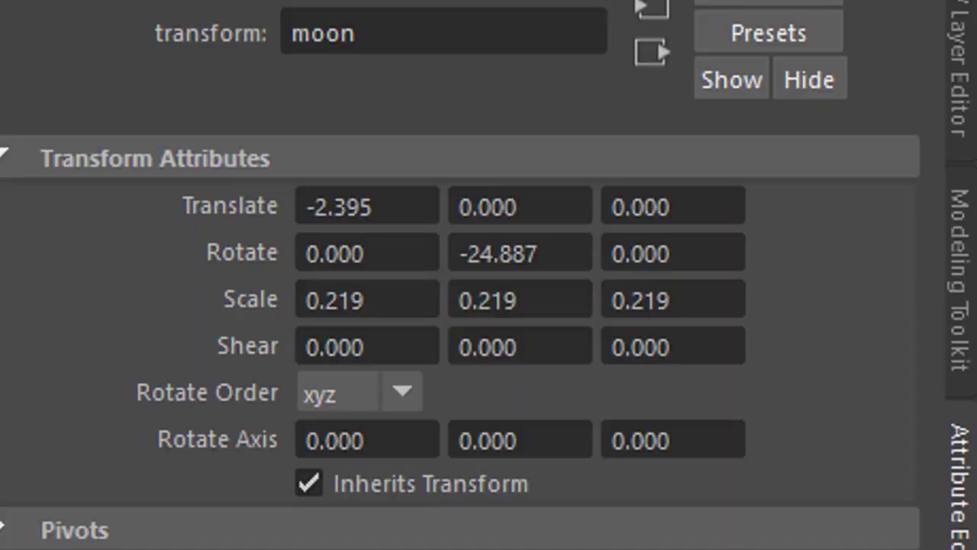
pyautogui.hotkey('ctrl', 'z')
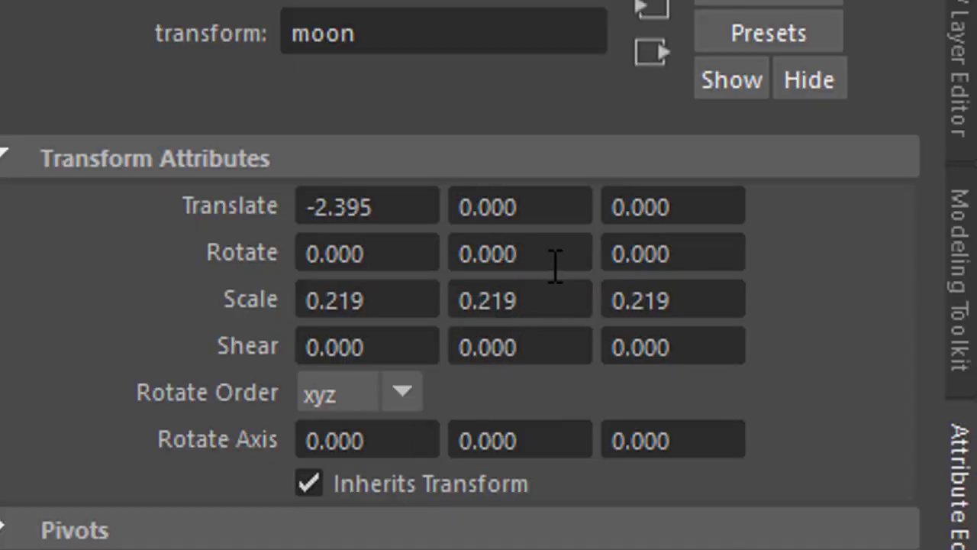
pyautogui.moveTo(555, 260); pyautogui.dragTo(359, 263)
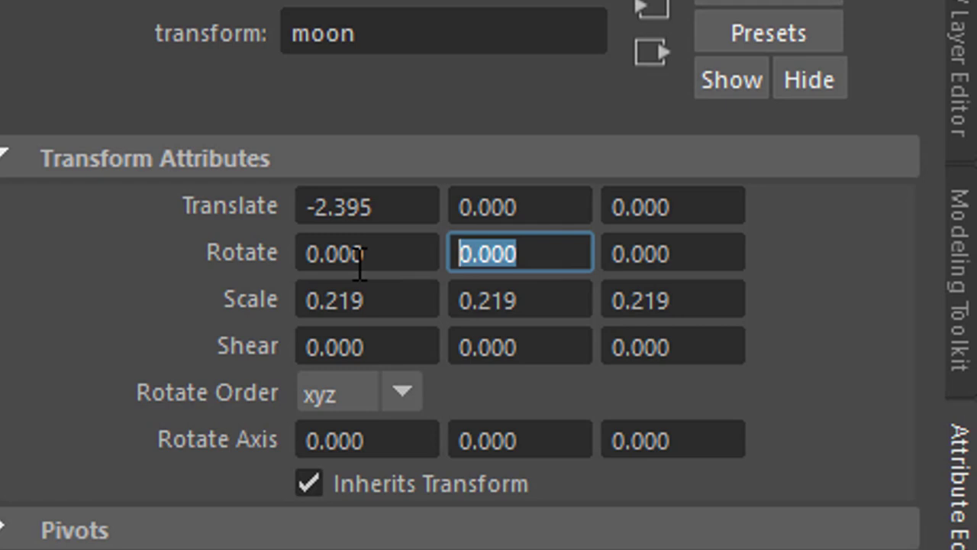
pyautogui.write('=3*frame')
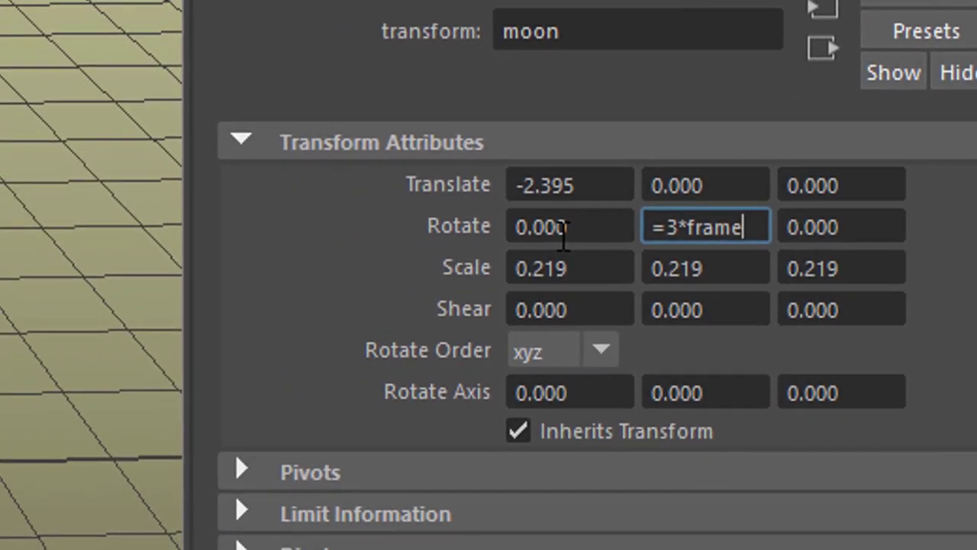
pyautogui.press('Return')
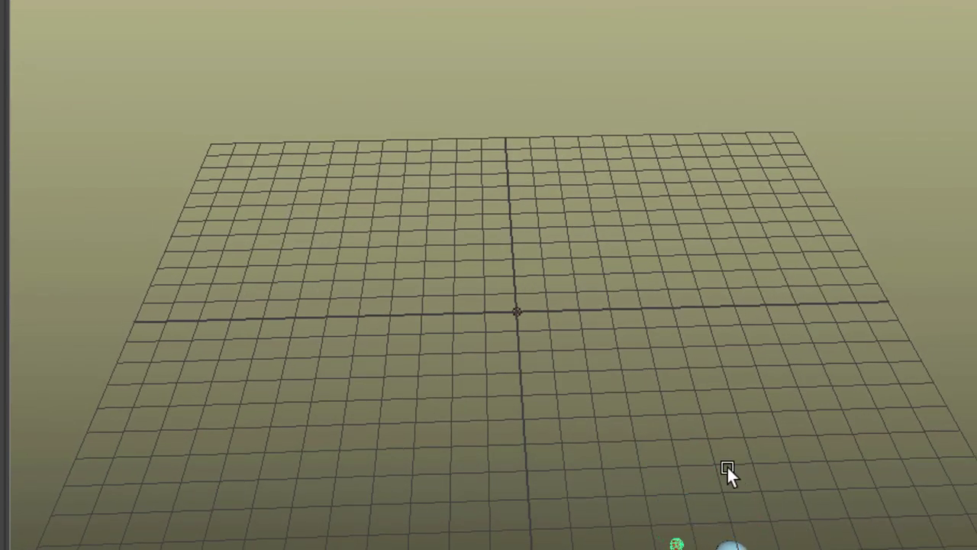
# Hide nurbsSphere1 together with its moon
pyautogui.keyDown('alt'); pyautogui.moveTo(730, 474); pyautogui.dragTo(473, 107, button='middle'); pyautogui.keyUp('alt')
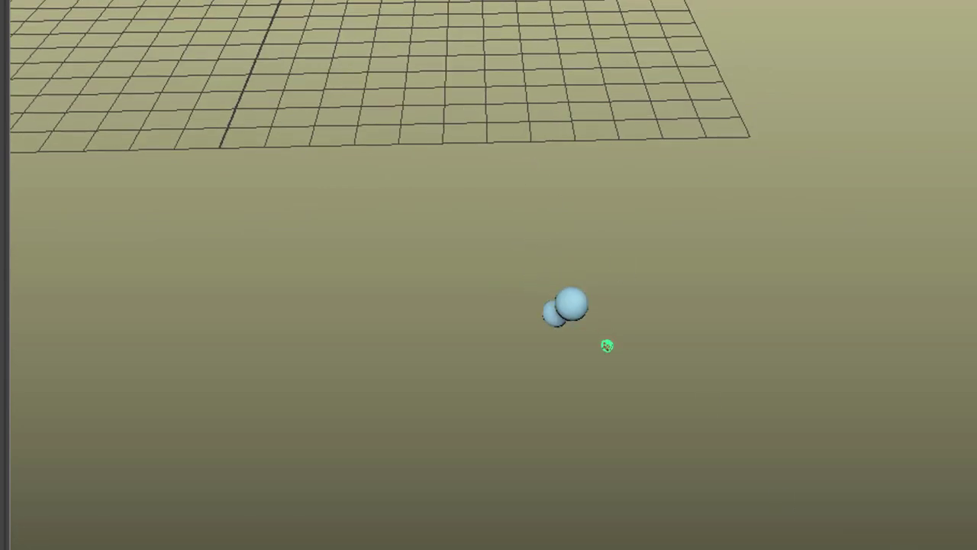
pyautogui.press('e')
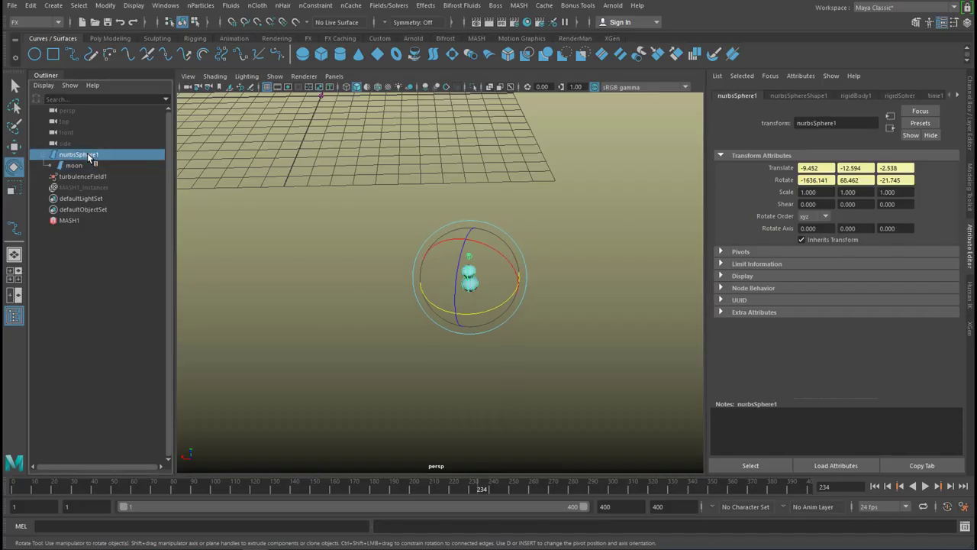
pyautogui.press('h')
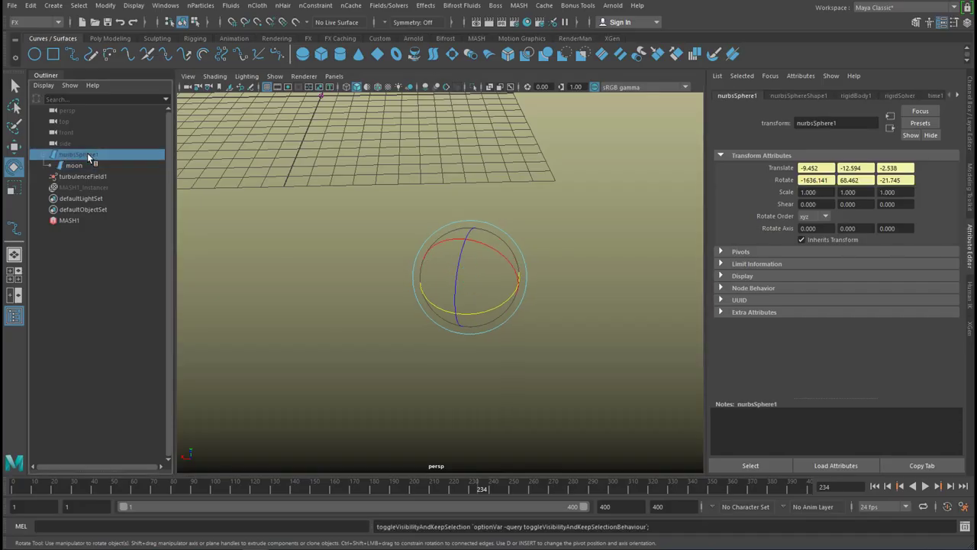
# Unhide MASH1_Instancer, frame the instances and clear the selection
pyautogui.click(90, 188)
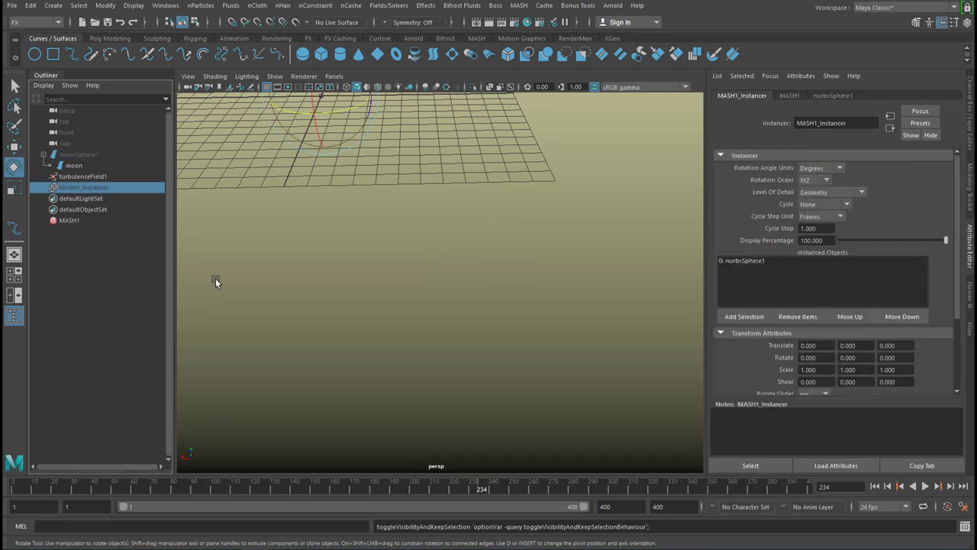
pyautogui.press('h')
pyautogui.keyDown('alt'); pyautogui.moveTo(402, 255); pyautogui.dragTo(520, 350); pyautogui.keyUp('alt')
pyautogui.scroll(-3, 489, 372)
pyautogui.click(598, 312)
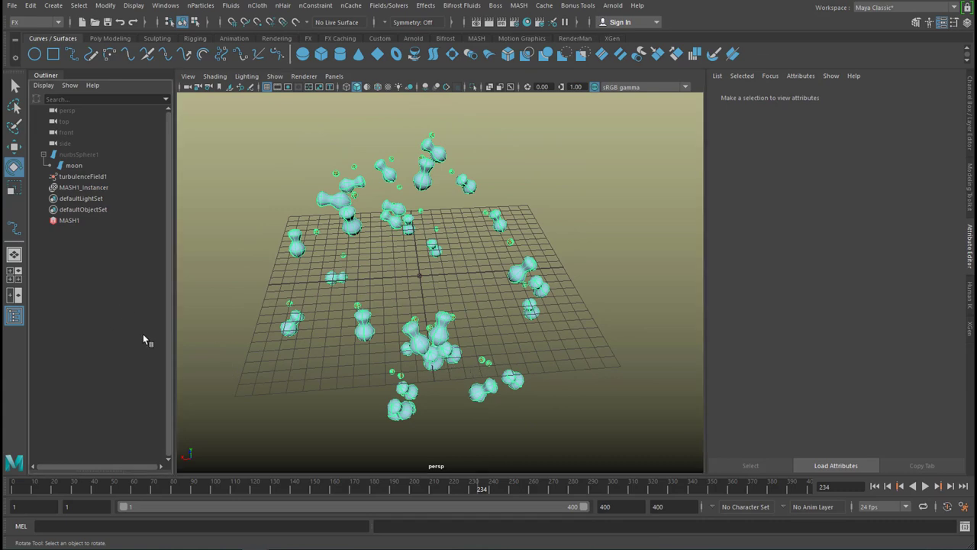
# Play the animation and set MASH1_Distribute's Number of Points to 300
pyautogui.click(925, 486)
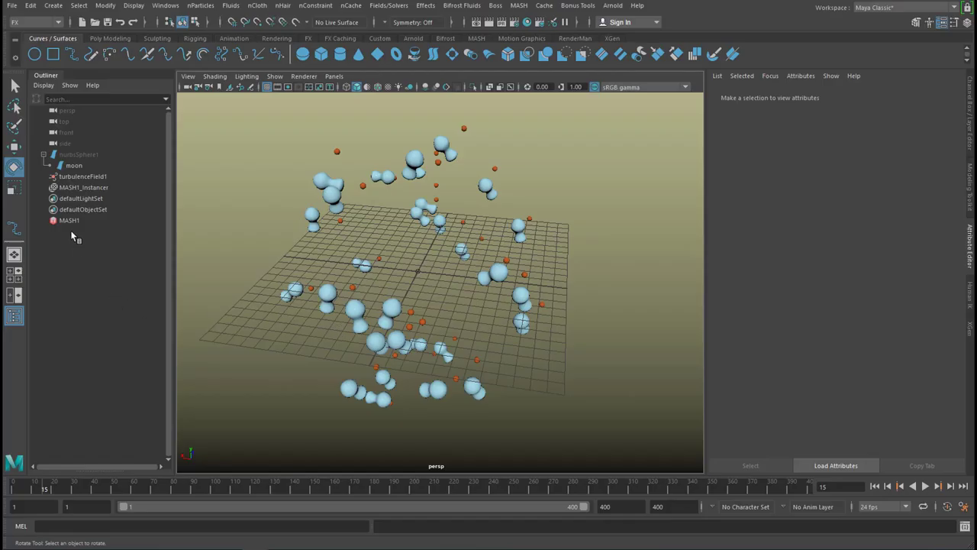
pyautogui.click(69, 220)
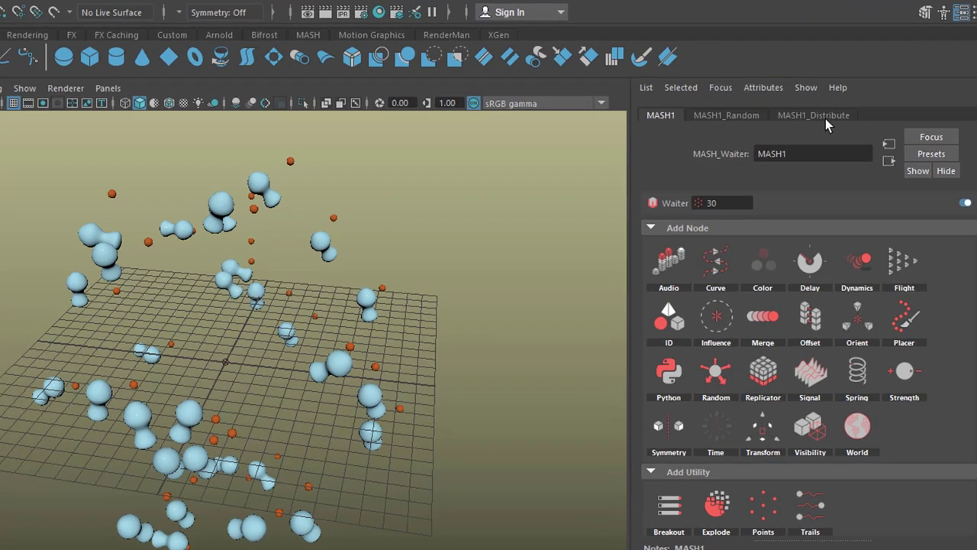
pyautogui.click(825, 119)
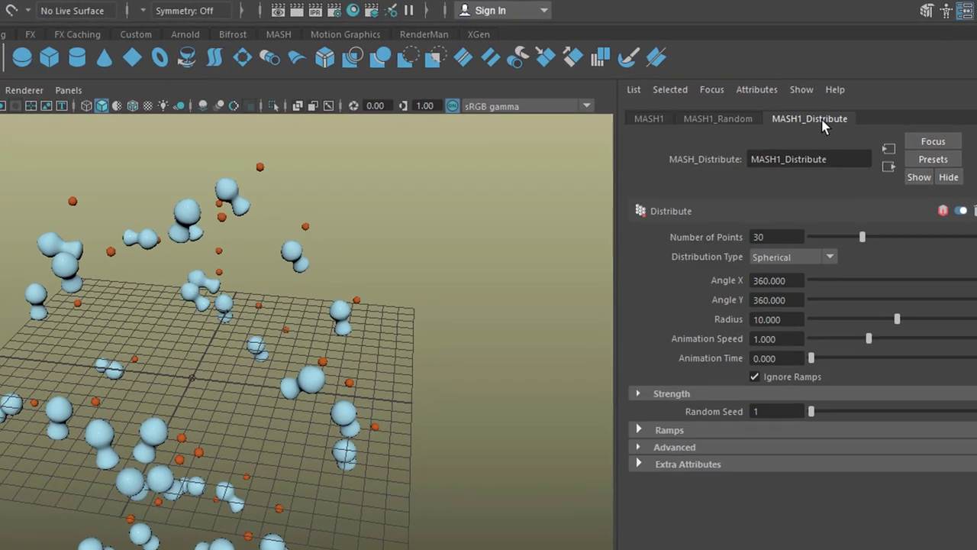
pyautogui.click(777, 237)
pyautogui.write('300')
pyautogui.press('Return')
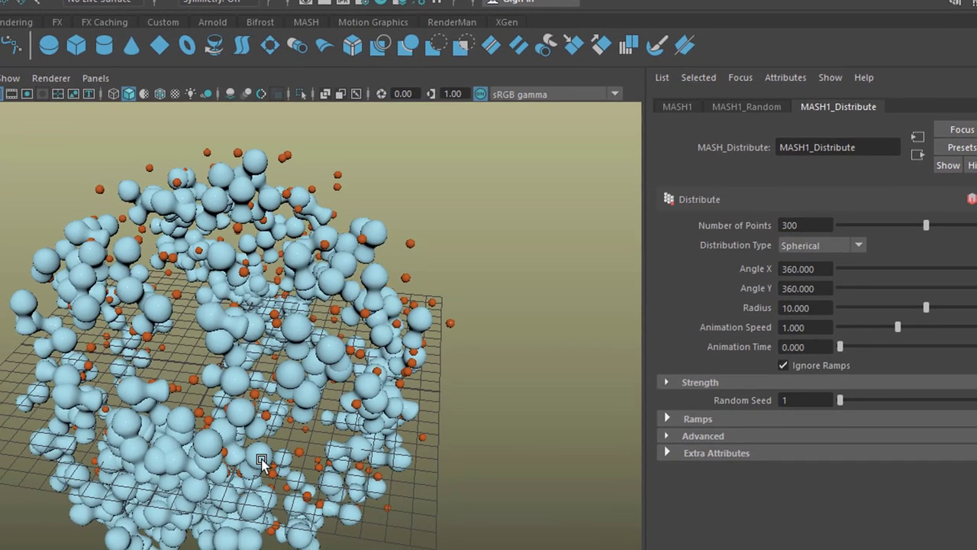